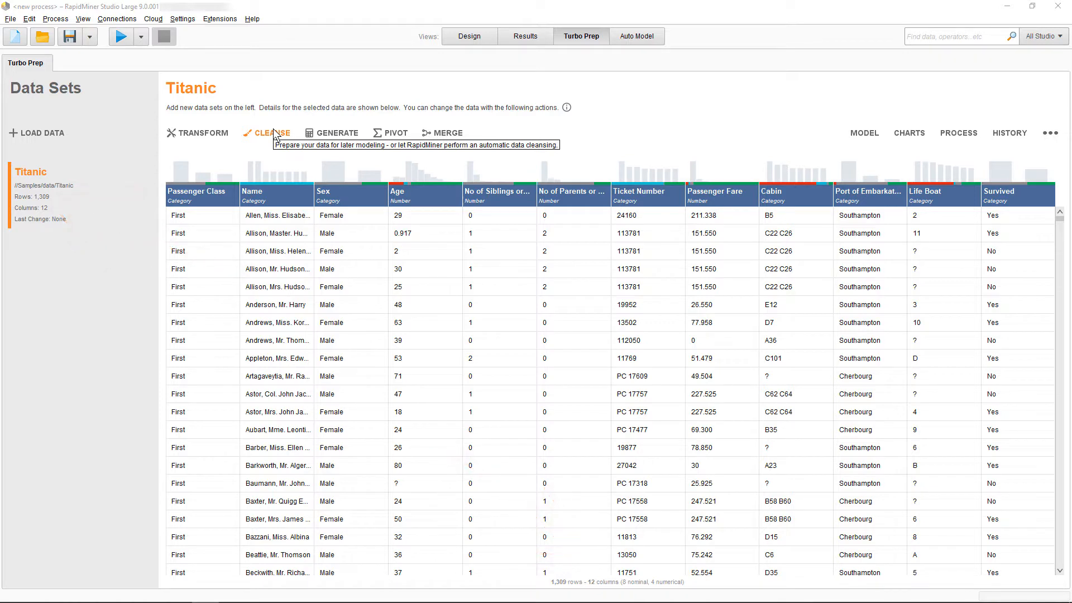
Check the quality details of the Sex and Cabin columns, and start cleansing the Titanic data set.
mouse_move(277, 187)
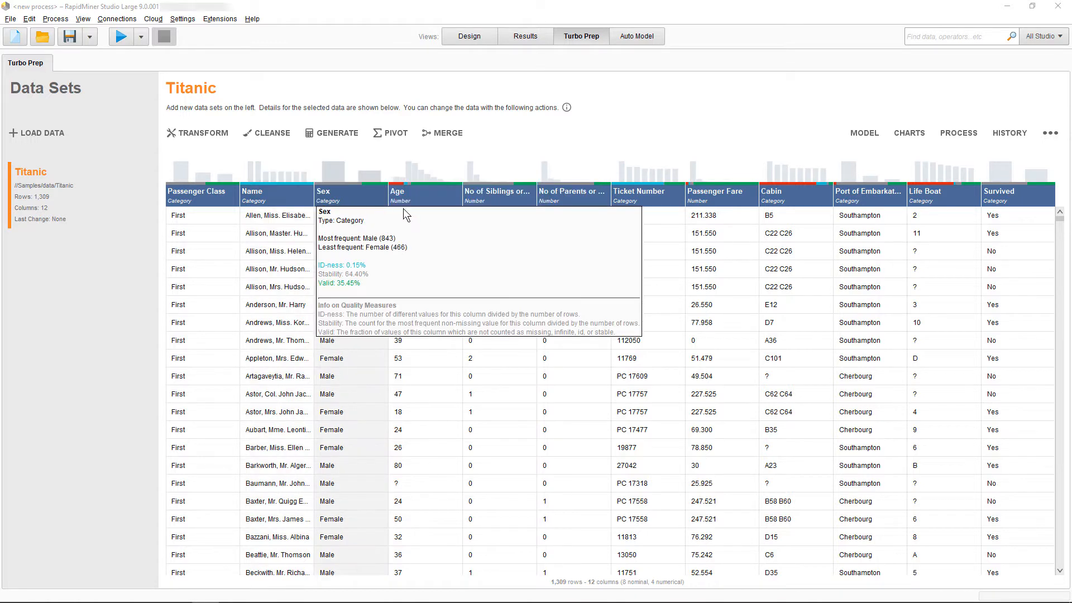
mouse_move(799, 207)
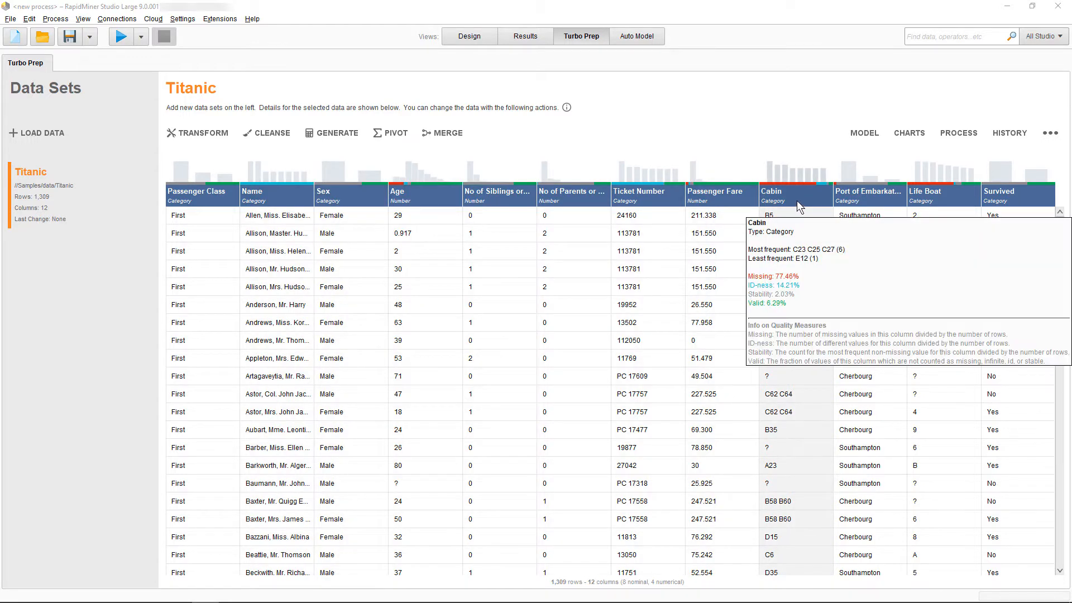
click(275, 131)
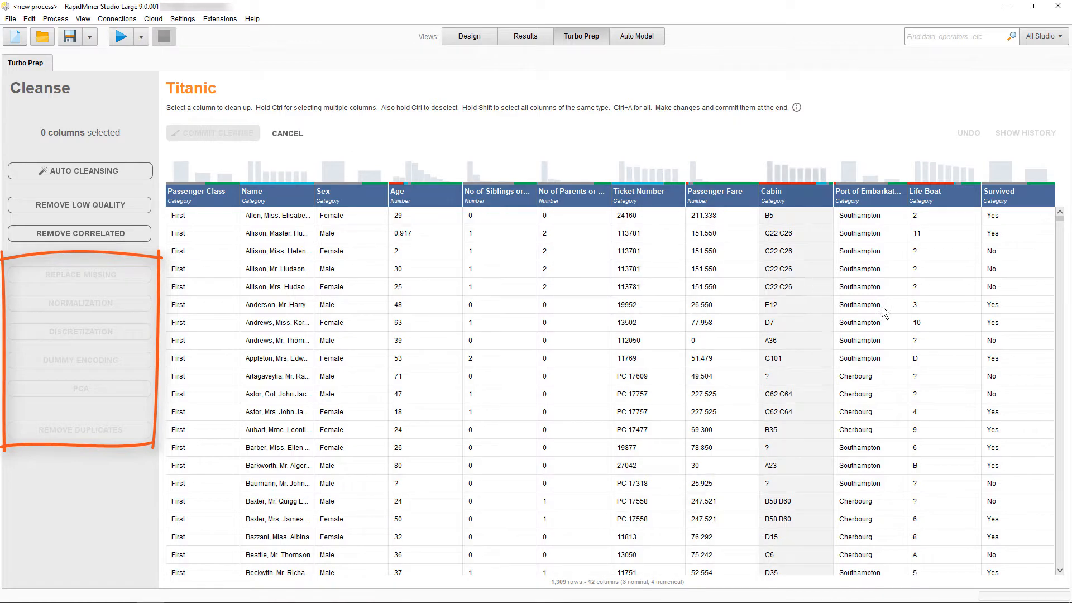
Replace the missing values in the Life Boat column with the specific value "none".
click(946, 337)
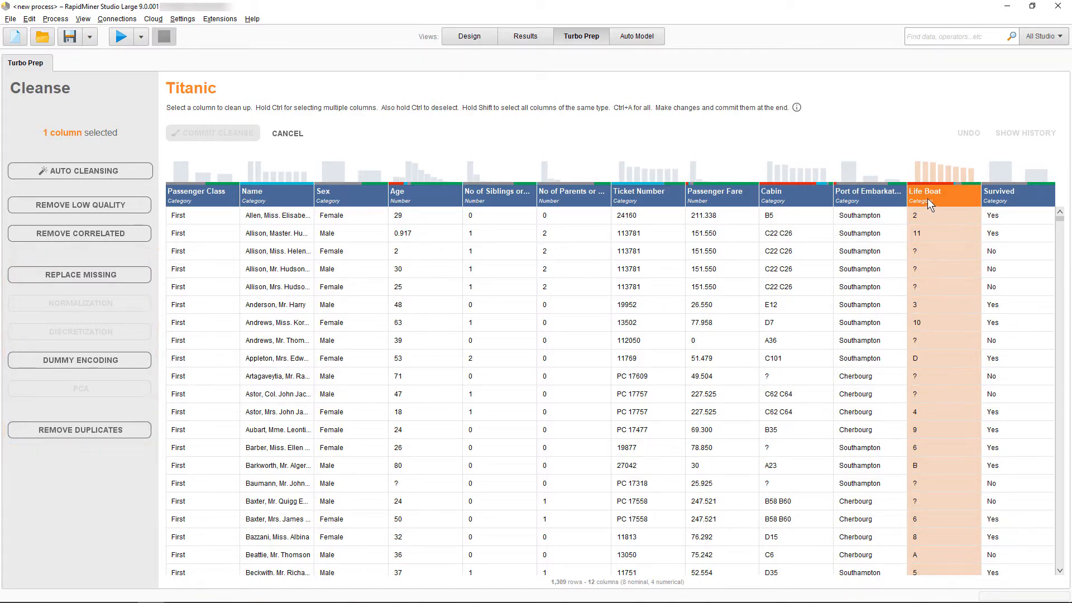
mouse_move(928, 203)
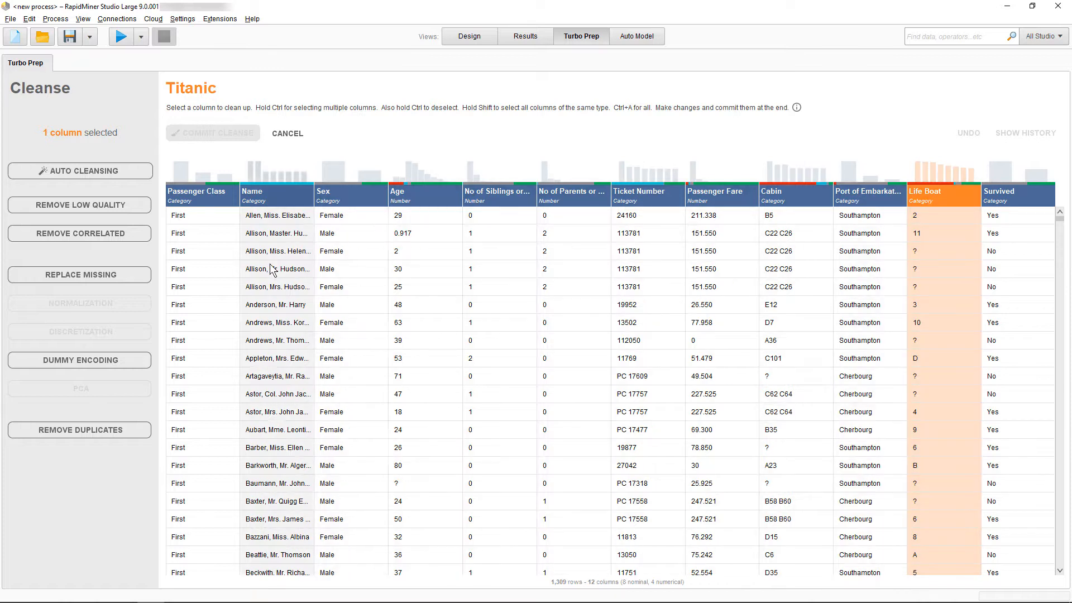
click(102, 276)
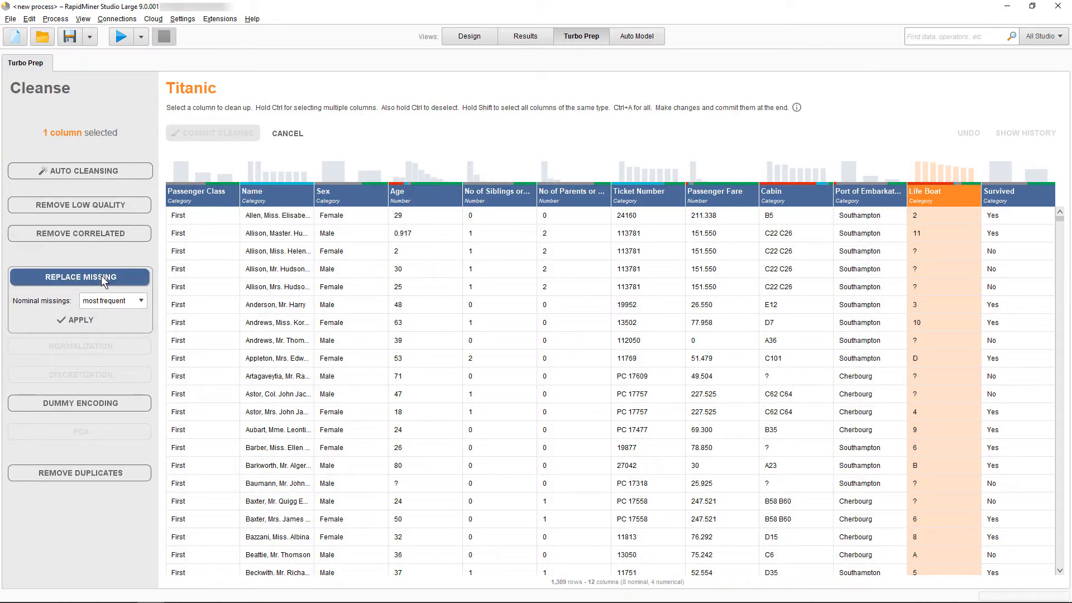
click(110, 300)
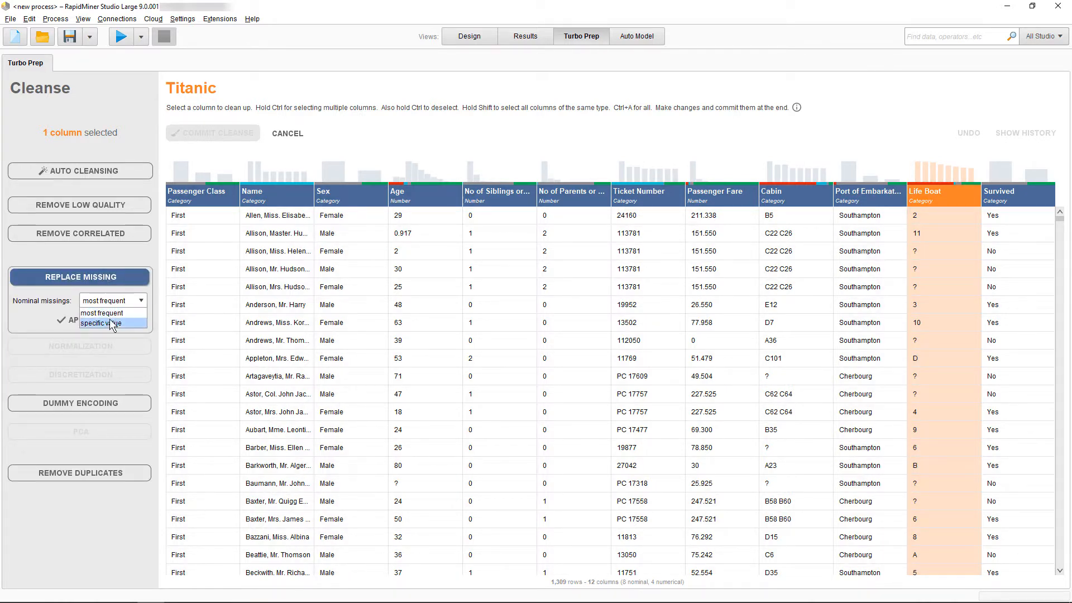
click(110, 320)
text(none)
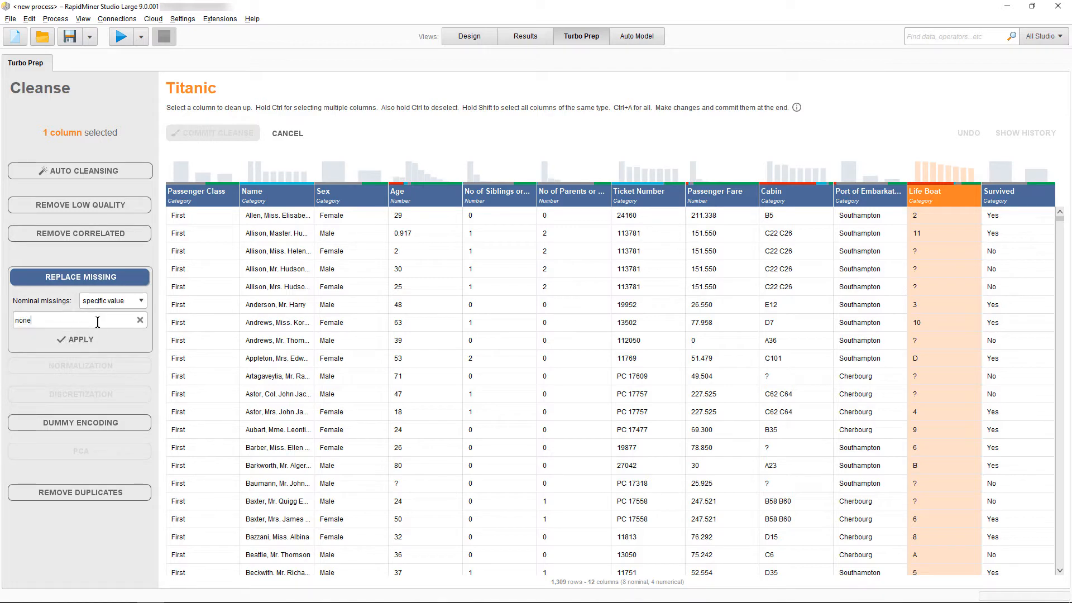
click(74, 339)
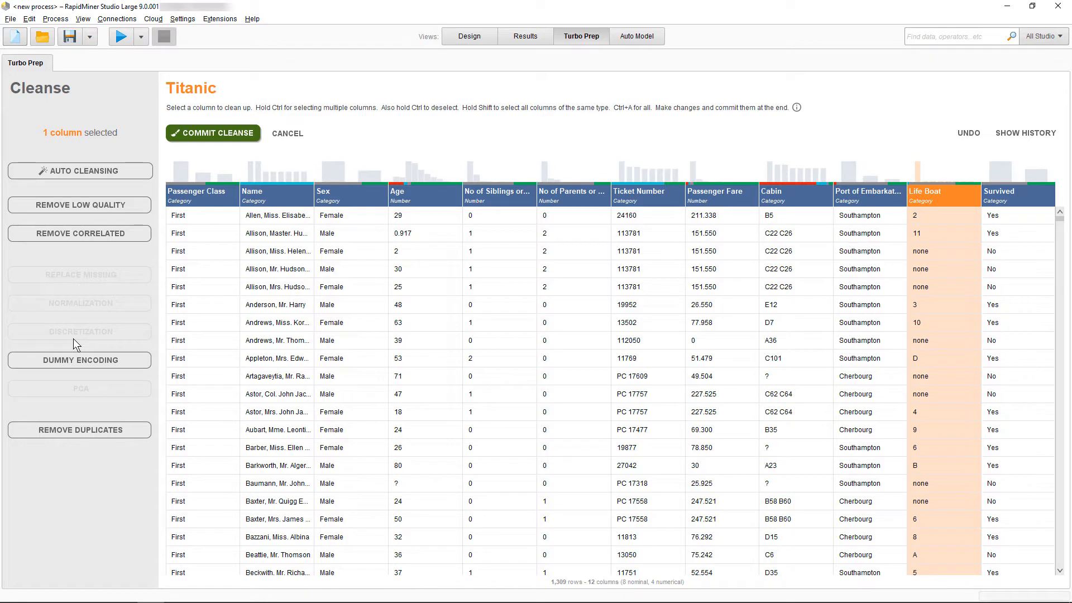
Try removing duplicate rows based on the Life Boat column, and undo the removal.
click(79, 429)
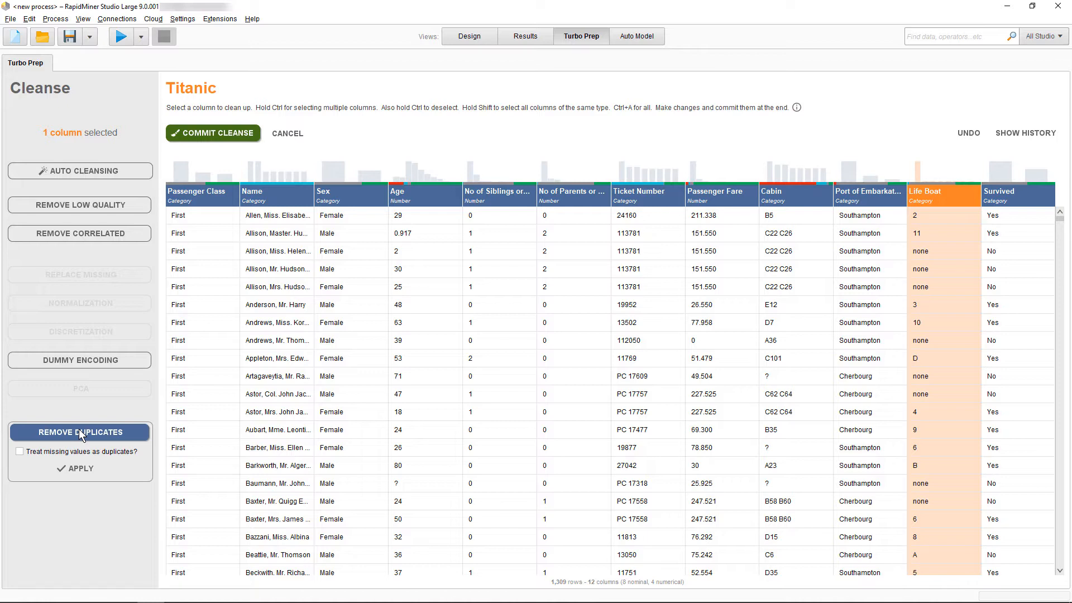
click(78, 470)
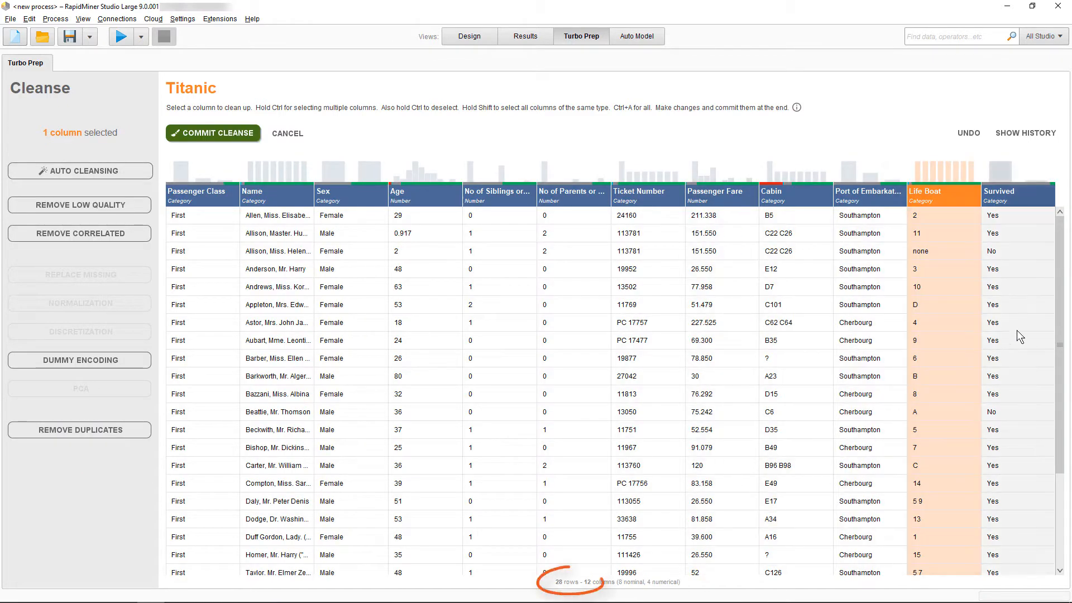
drag(1059, 315, 1051, 264)
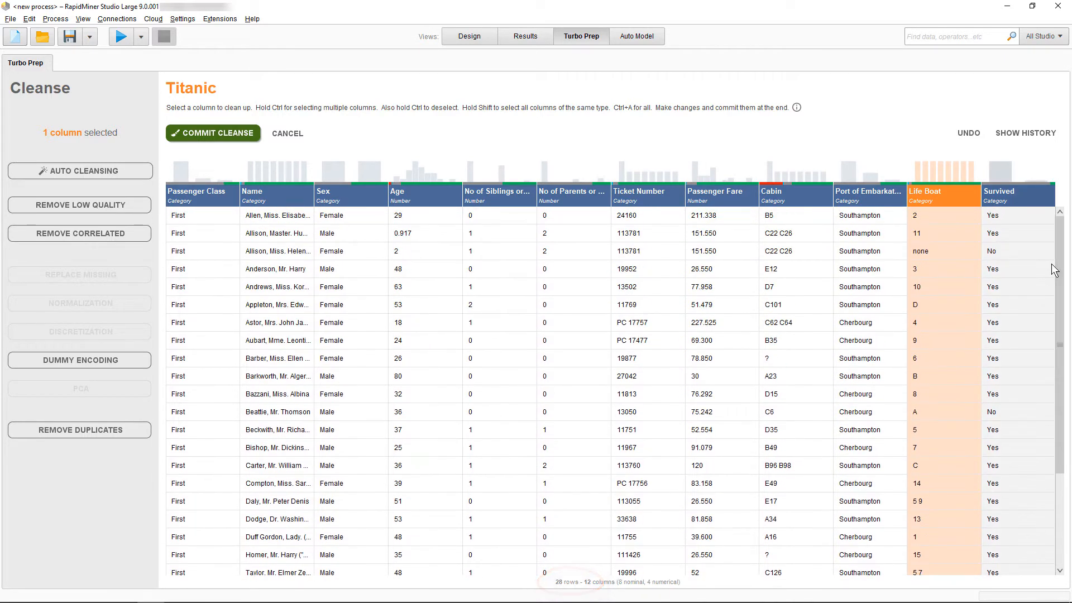
click(962, 134)
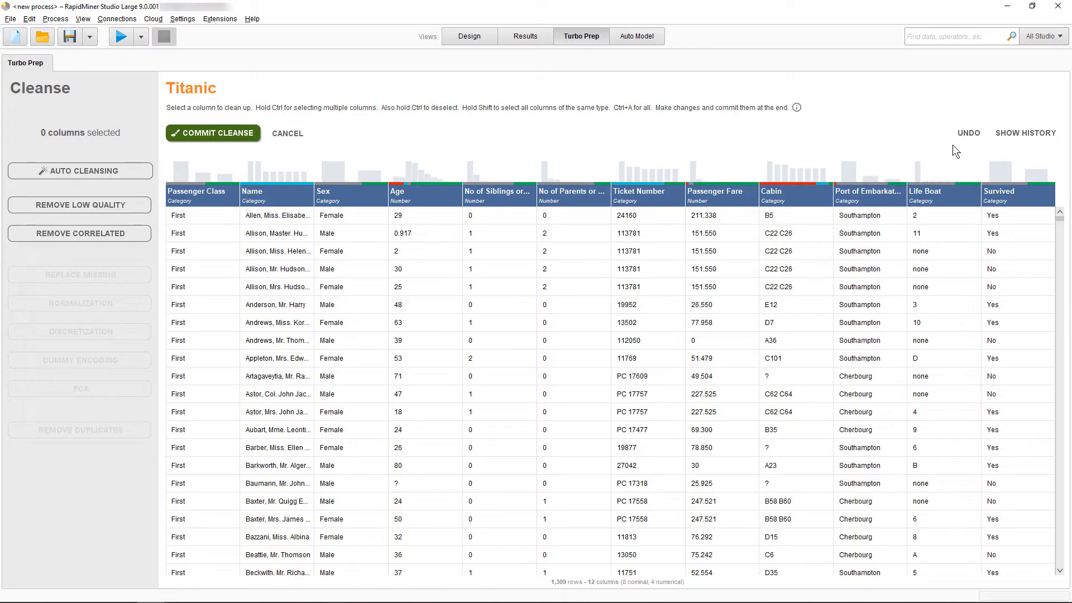
Select all columns of the Titanic data set.
click(798, 259)
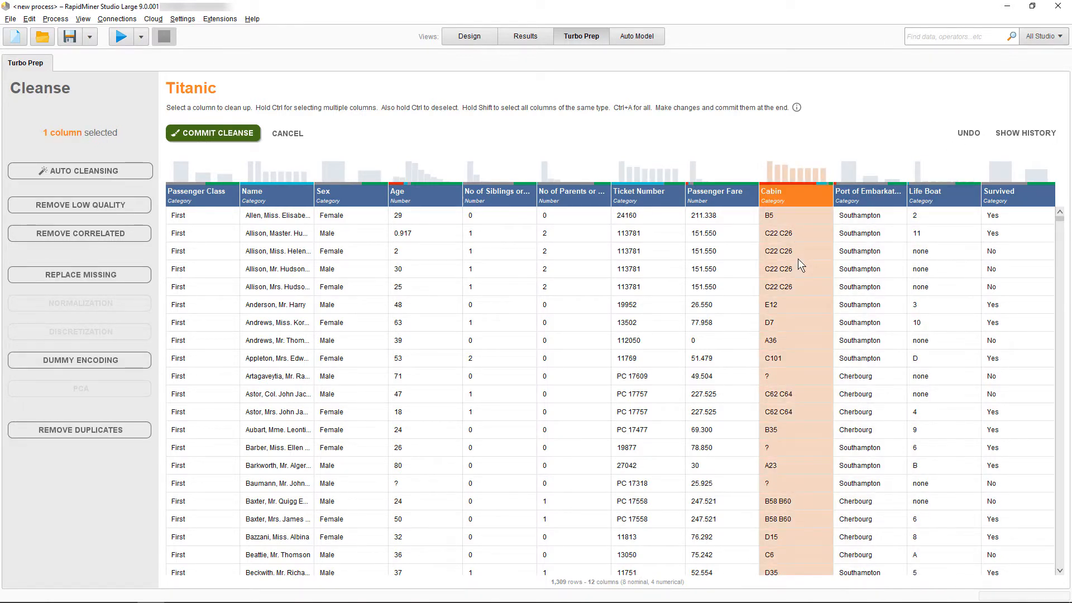
key(ctrl+a)
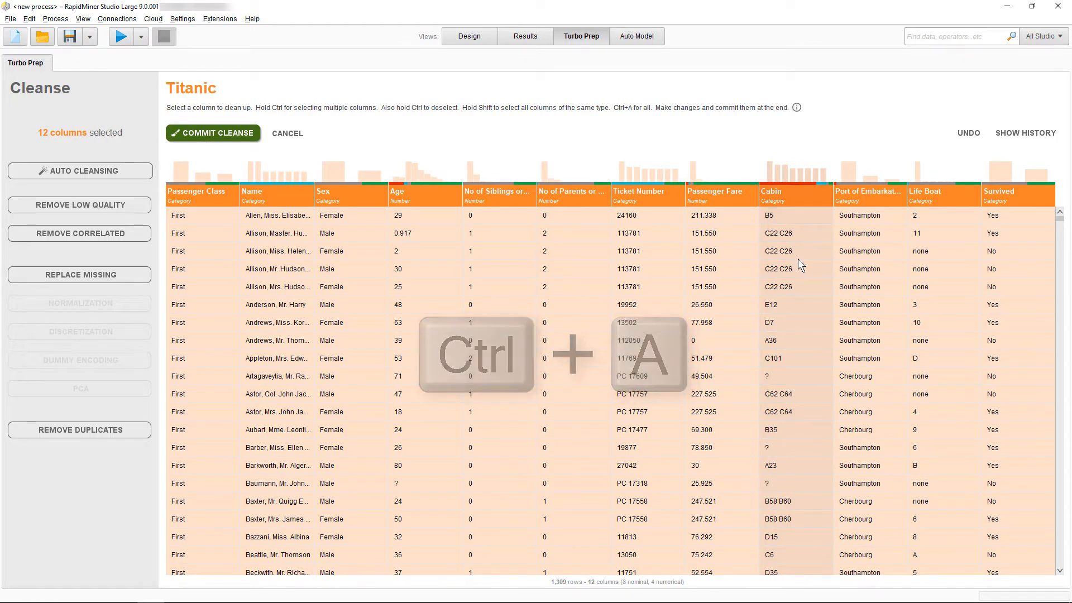
Select only the Life Boat column and review its details, including its distinct values.
click(939, 344)
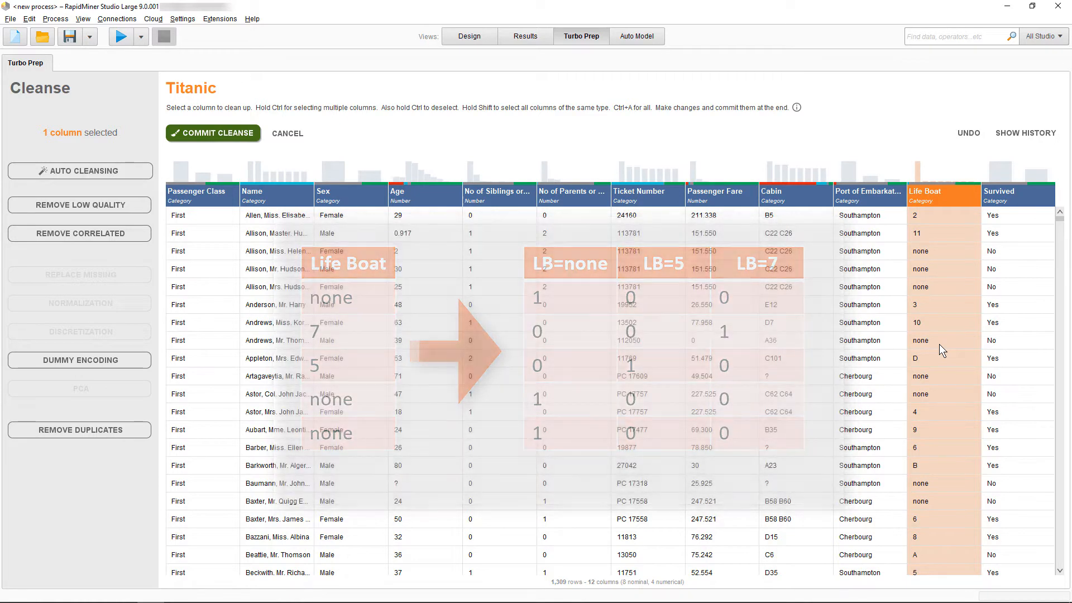
right_click(939, 345)
click(962, 363)
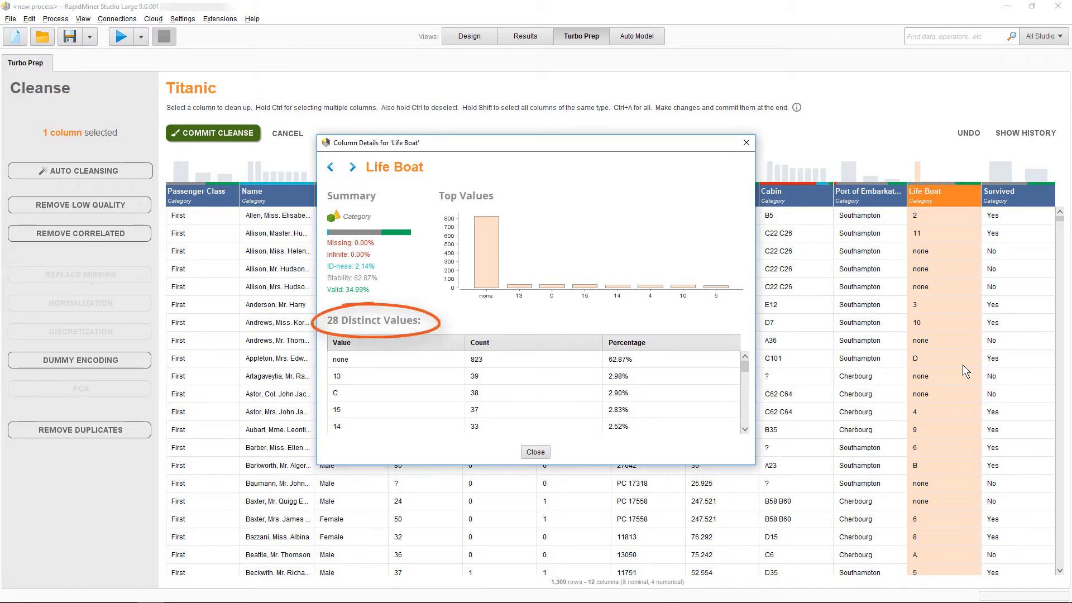
click(535, 453)
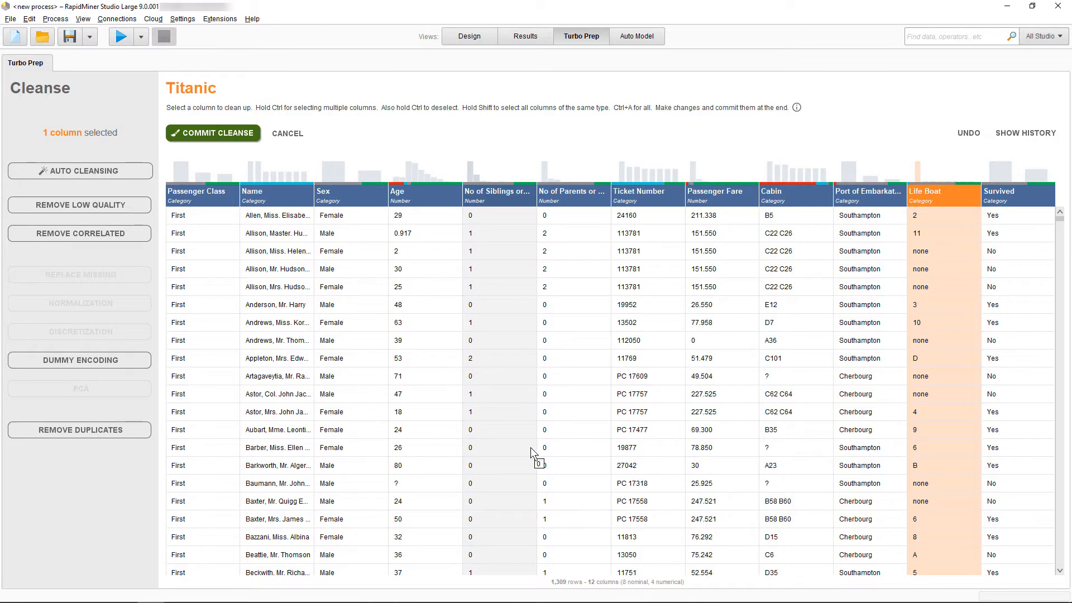
Apply dummy encoding to the Life Boat column and look over the resulting columns.
click(42, 360)
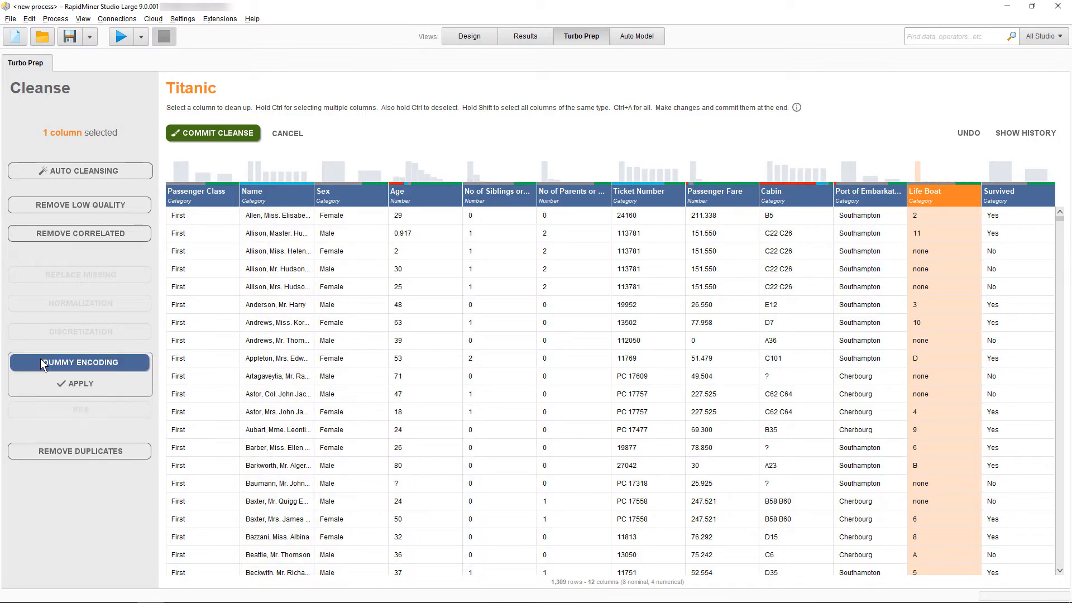
click(85, 387)
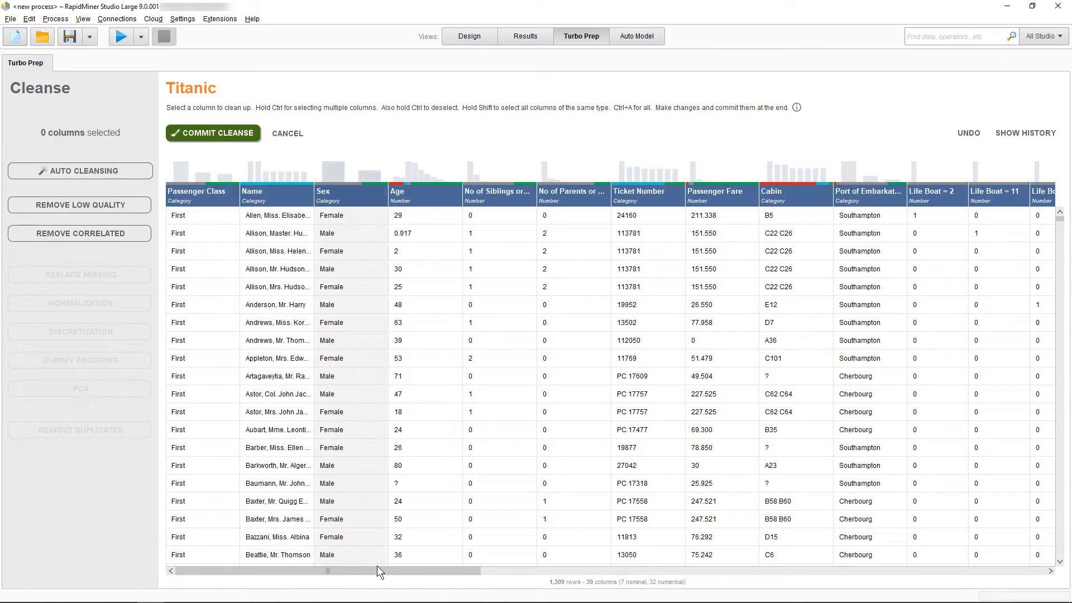
drag(425, 573, 388, 570)
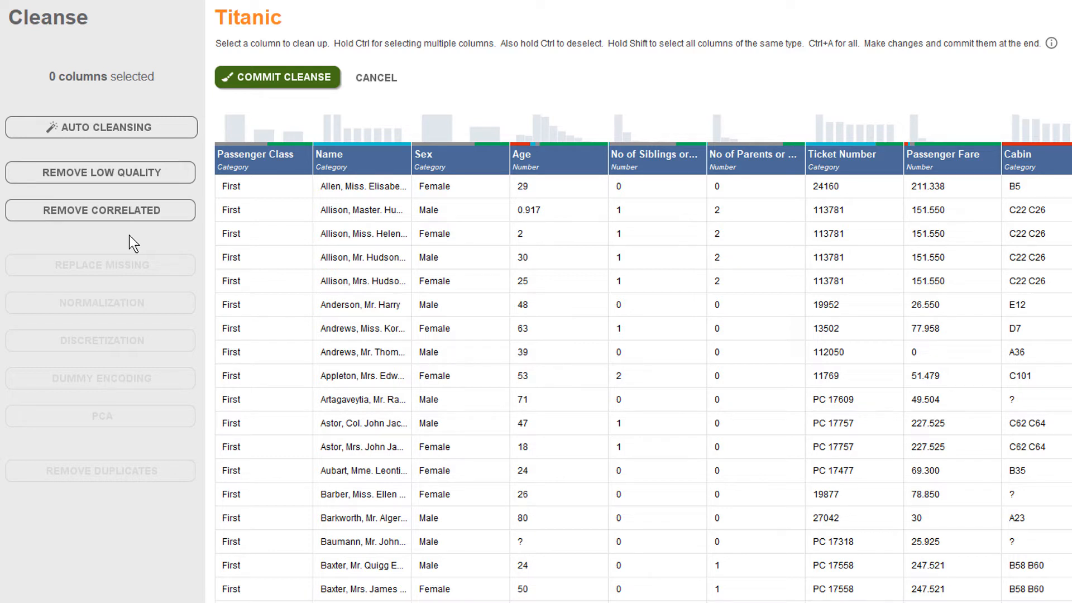
Review the options for removing correlated and low-quality columns, and read the help on the data quality measures.
click(110, 204)
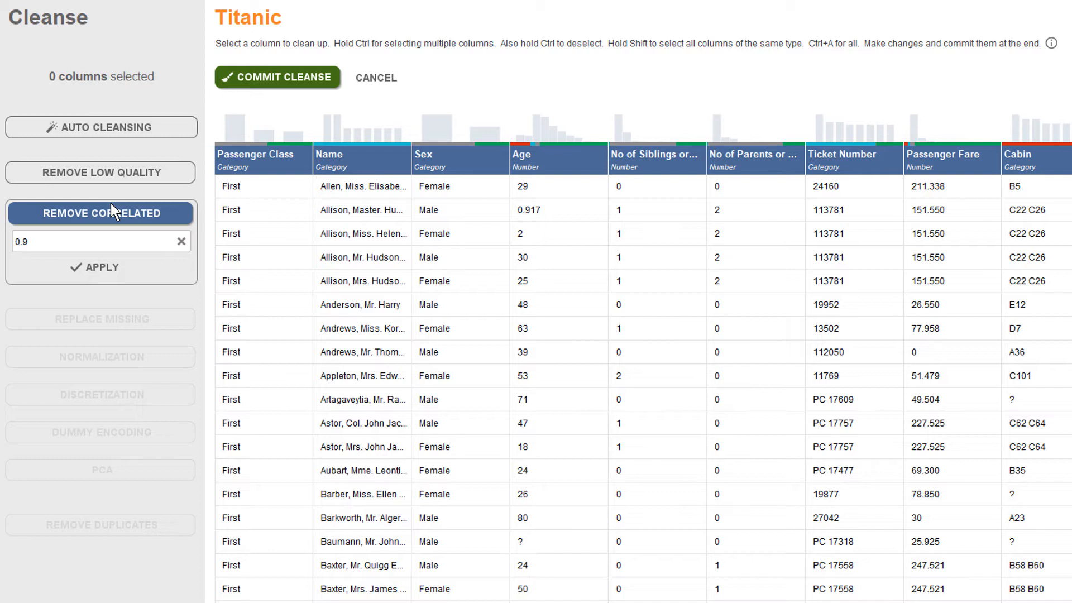
click(116, 172)
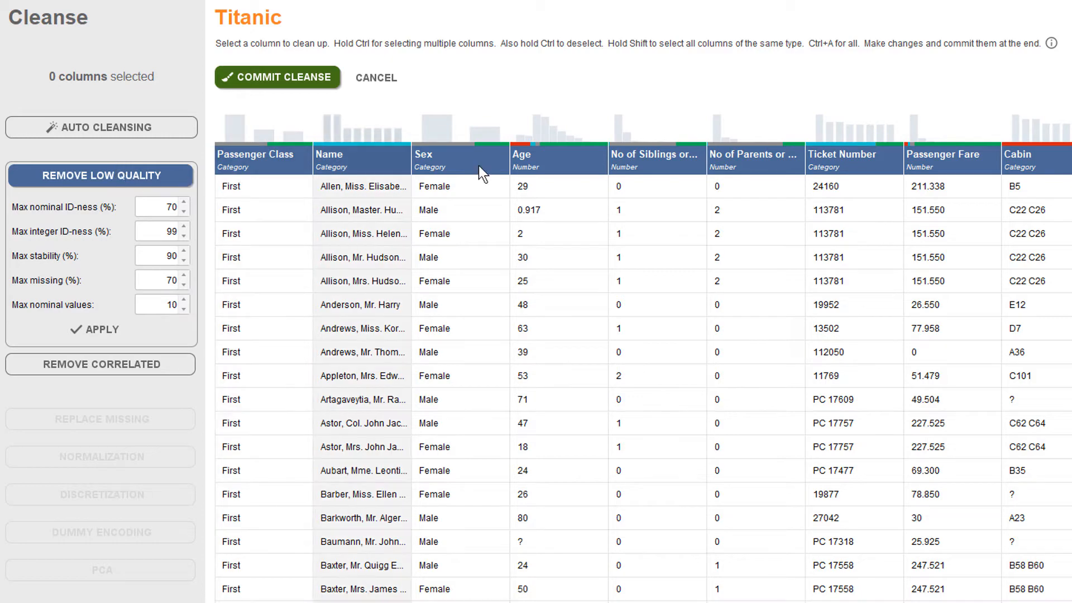
click(1052, 44)
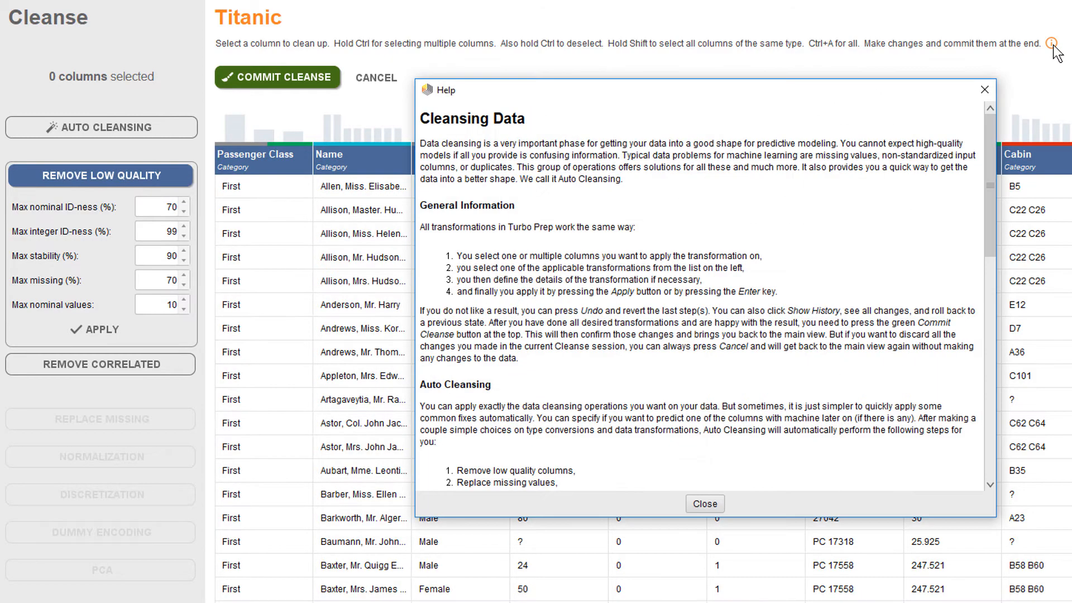
drag(990, 150, 997, 413)
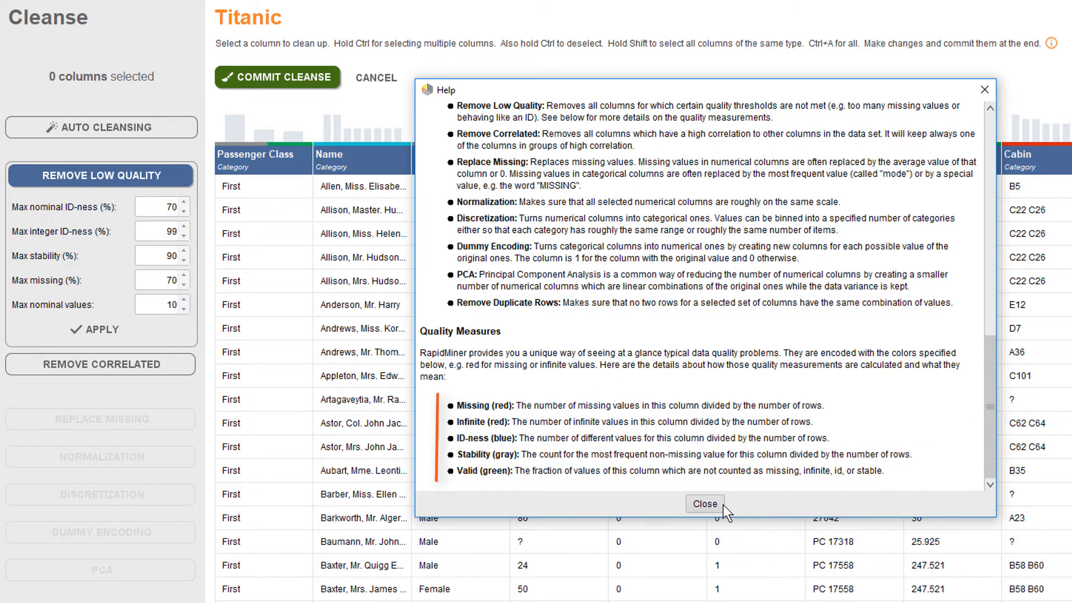
click(706, 504)
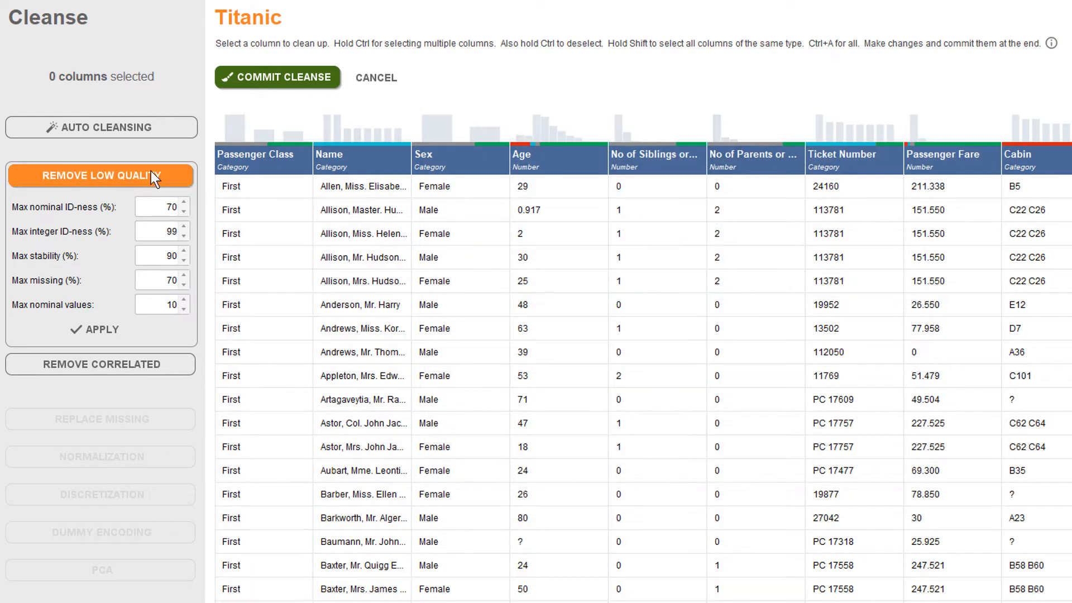
click(150, 172)
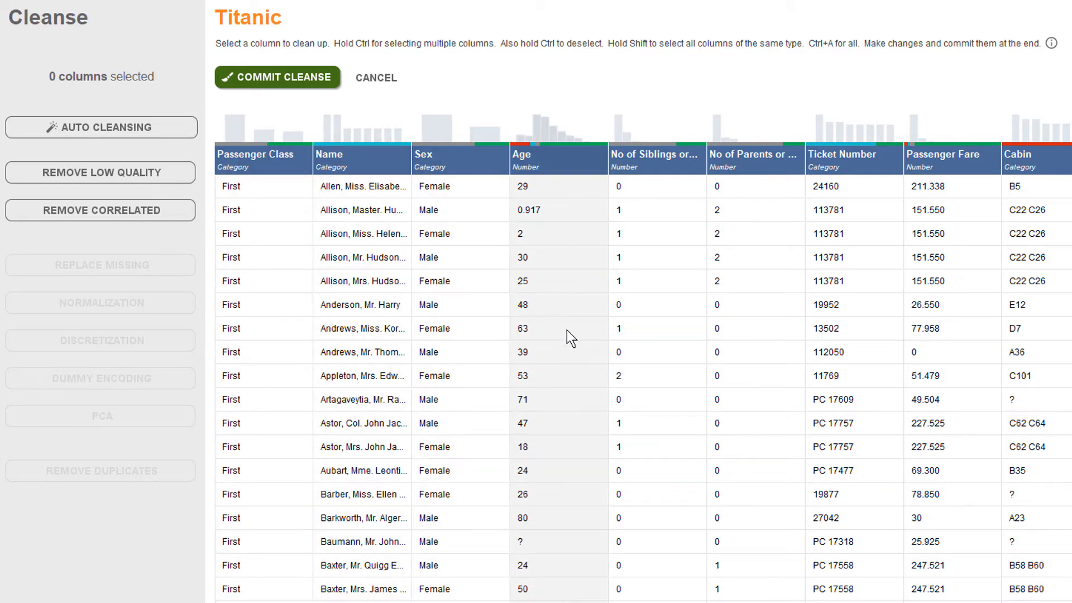
Select the Age column and review the options for replacing missing values, discretization, normalization and PCA.
click(567, 330)
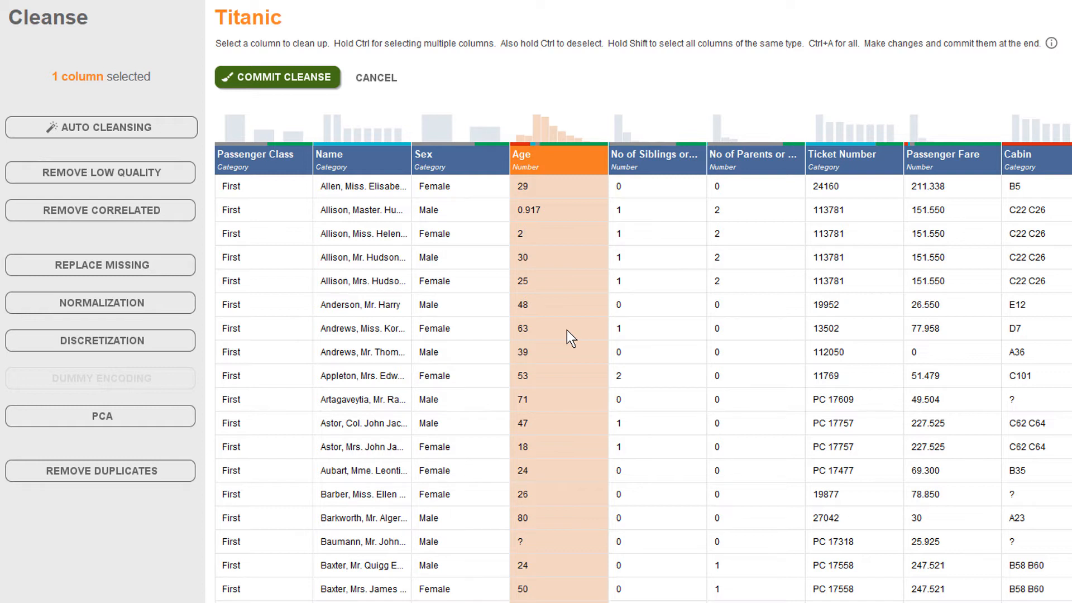
click(99, 261)
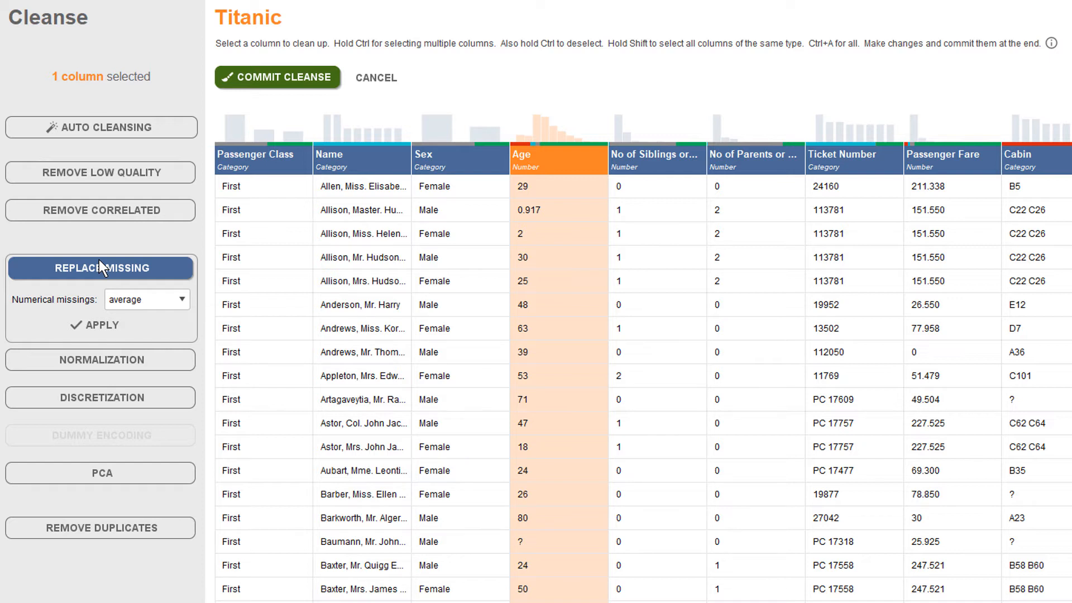
click(99, 260)
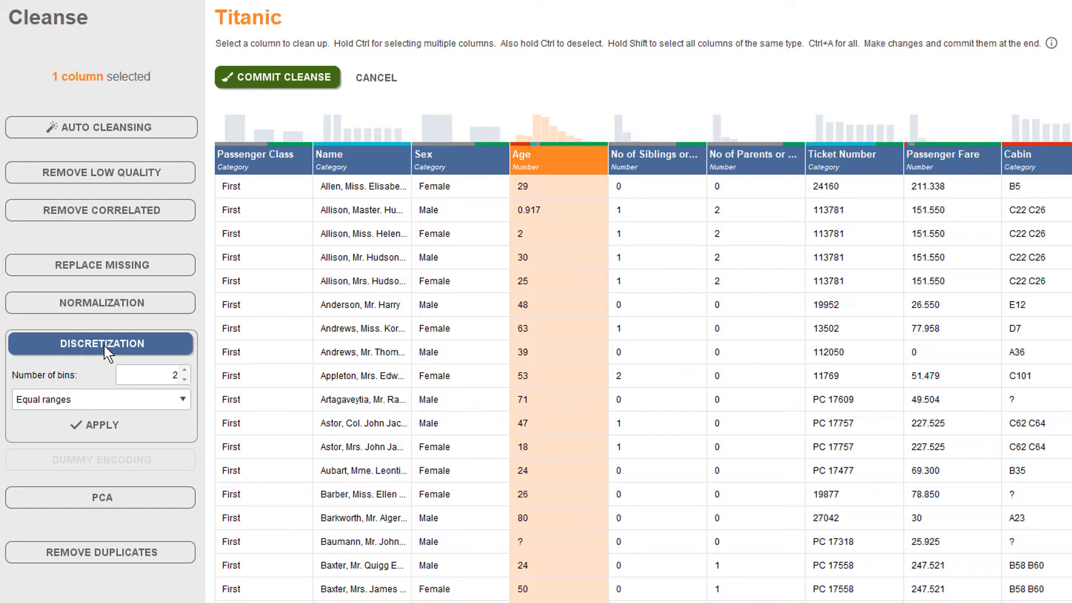
click(104, 346)
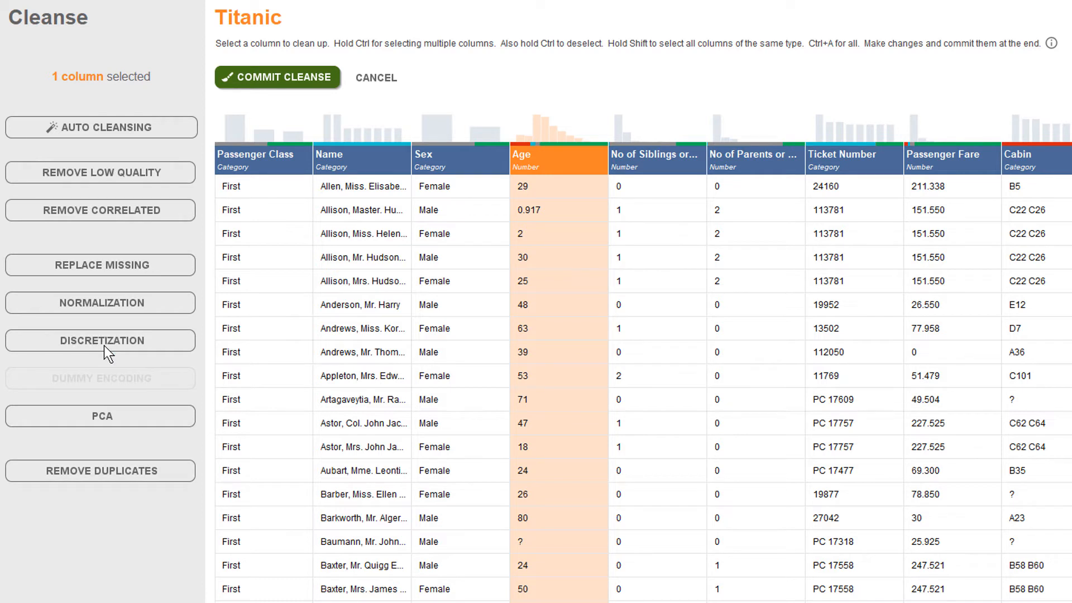
click(108, 302)
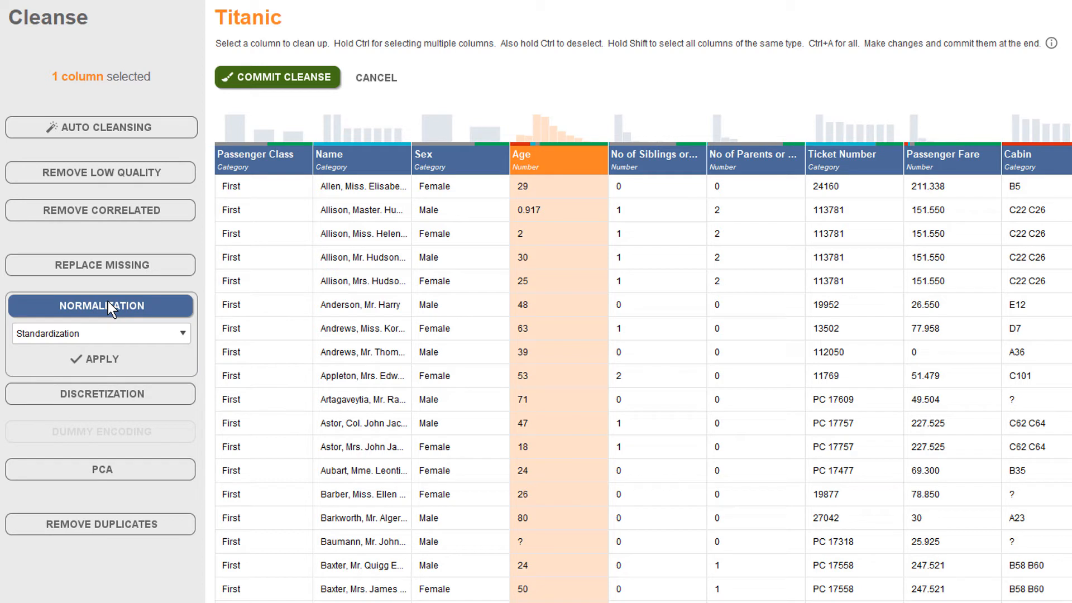
click(109, 301)
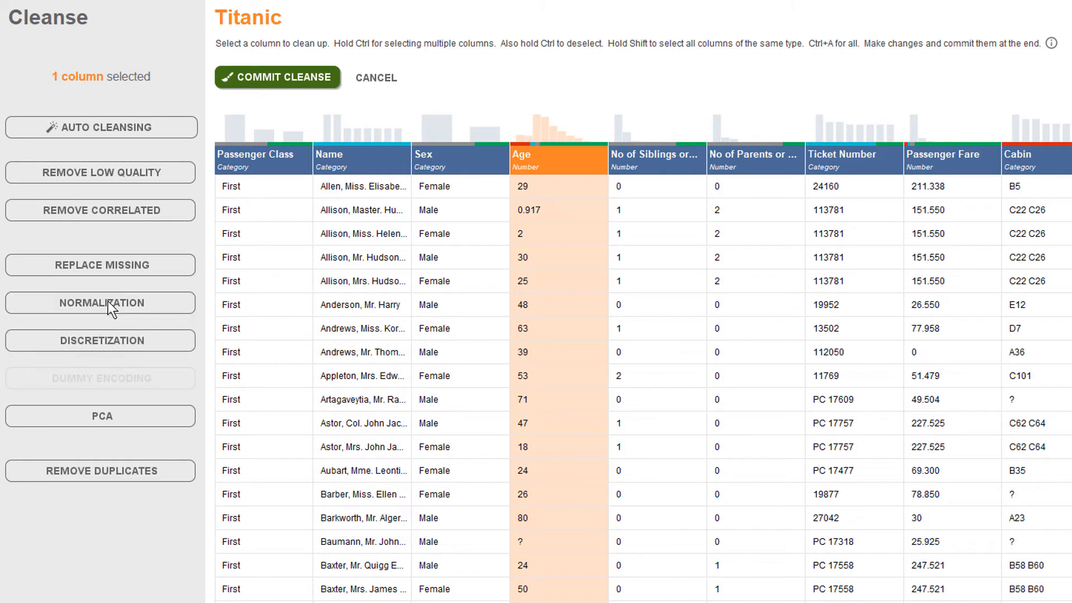
click(118, 427)
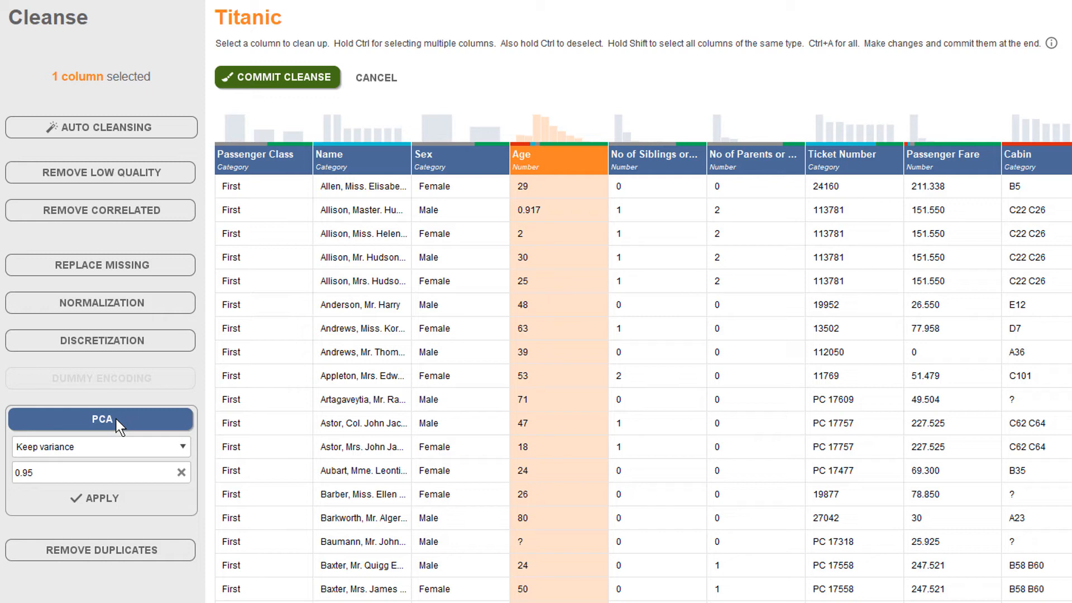
click(117, 420)
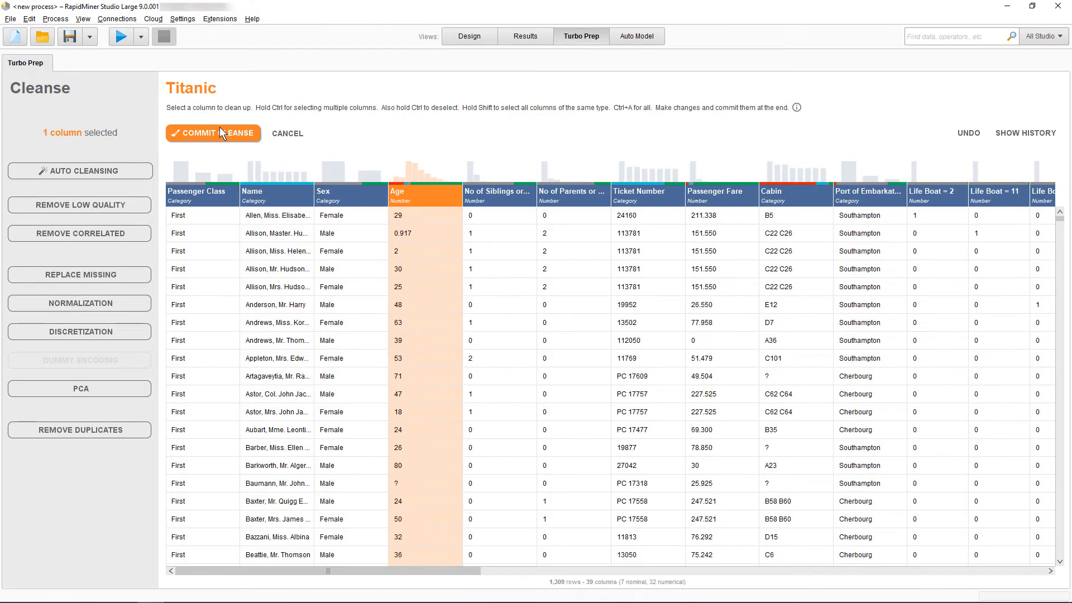
Commit the current cleansing changes and reopen the Titanic data set for cleansing.
click(220, 132)
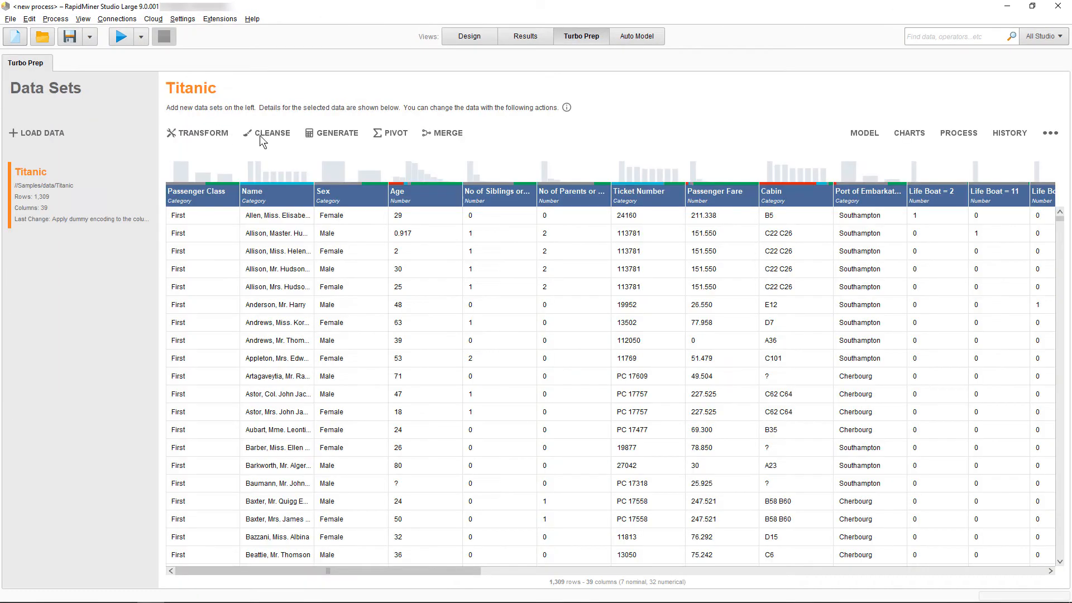
click(288, 133)
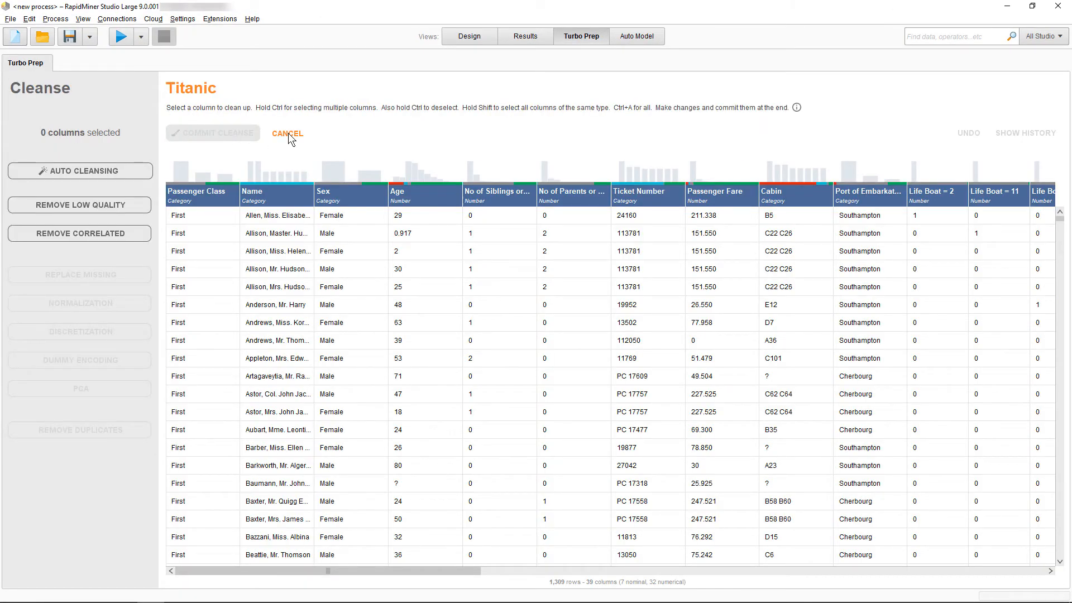
Read the help on cleansing data, especially the list of operations that Auto Cleansing performs.
click(797, 107)
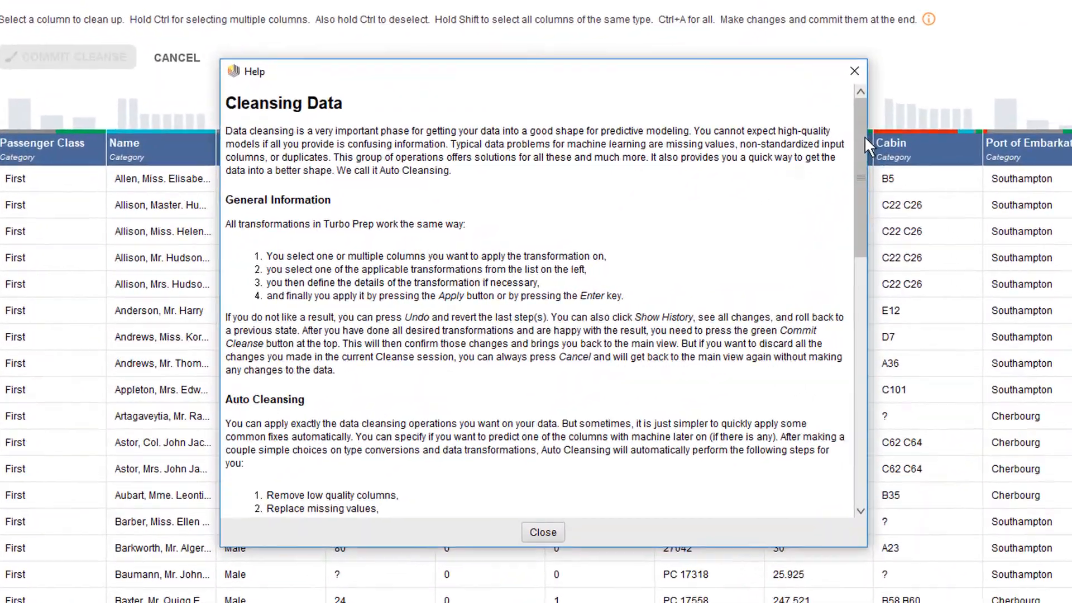
scroll(746, 221, down, 3)
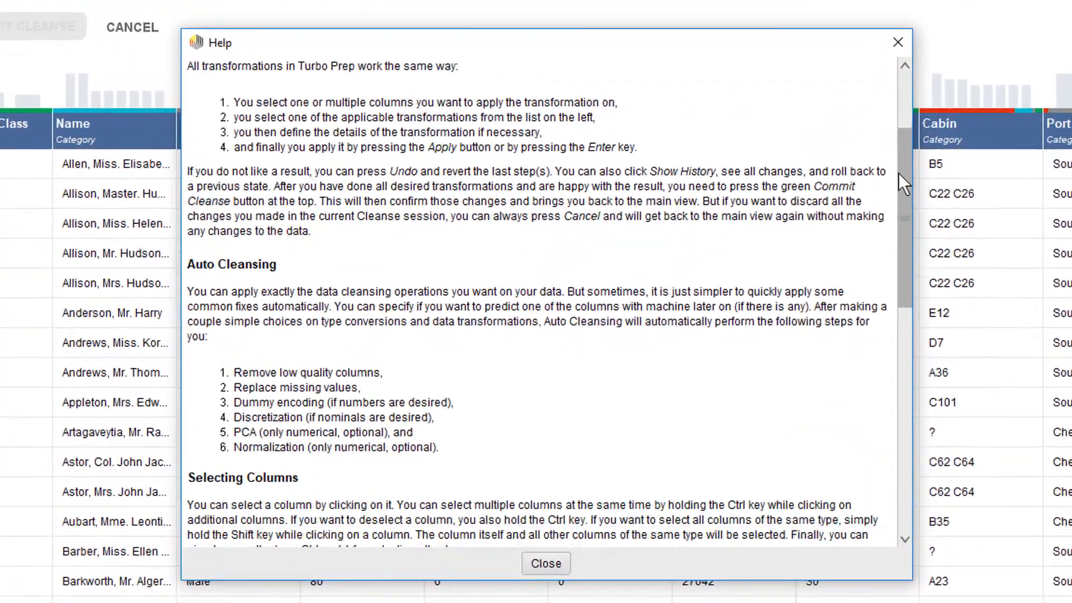
drag(898, 173, 901, 212)
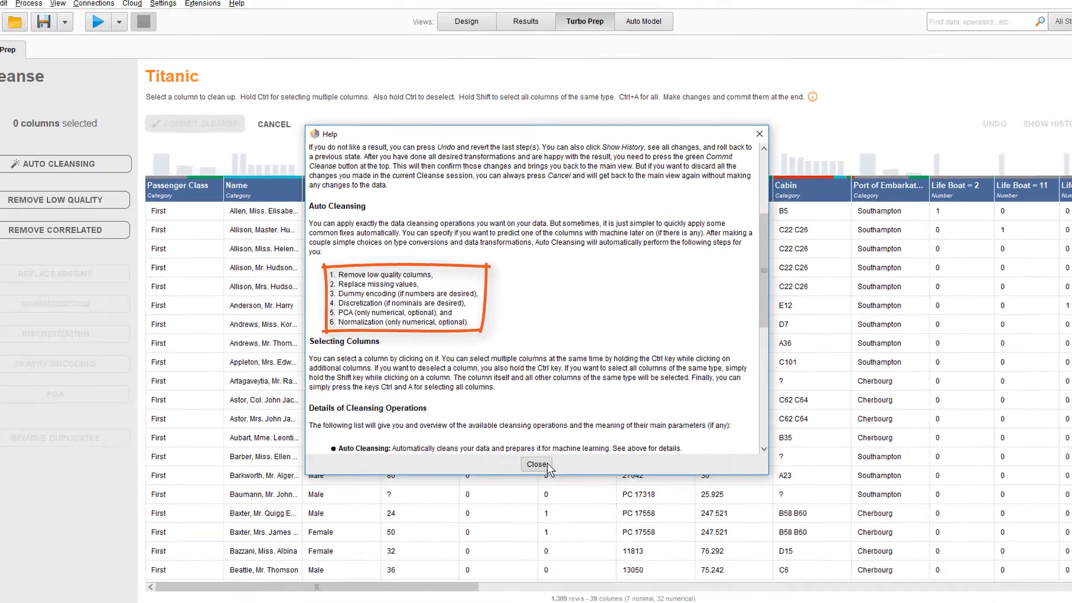
click(547, 571)
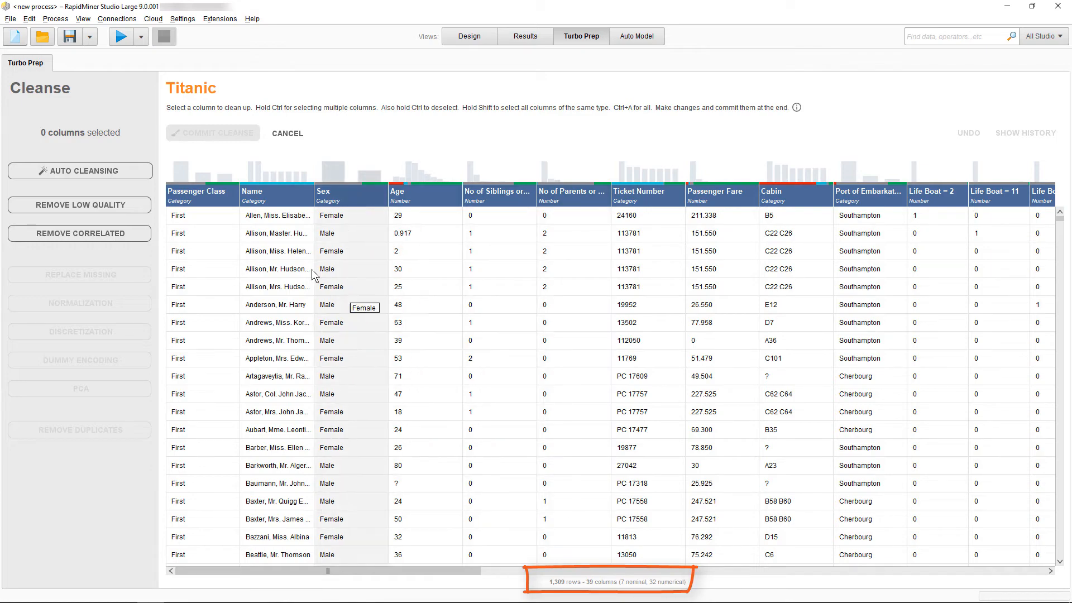
Start Auto Cleansing on the Titanic data and choose Survived as the target column to predict.
click(84, 173)
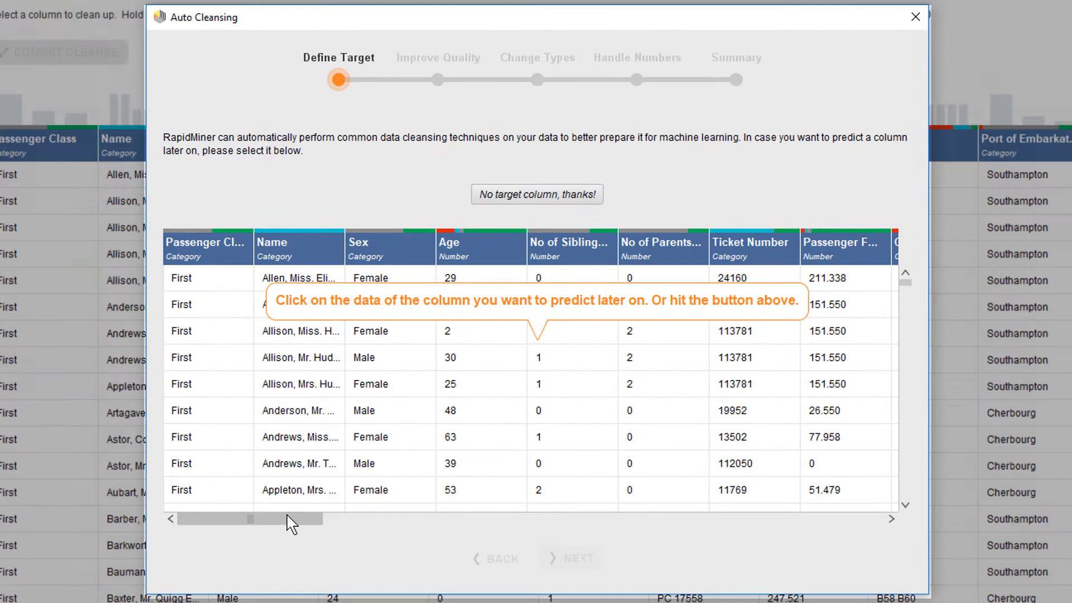
drag(357, 447, 623, 447)
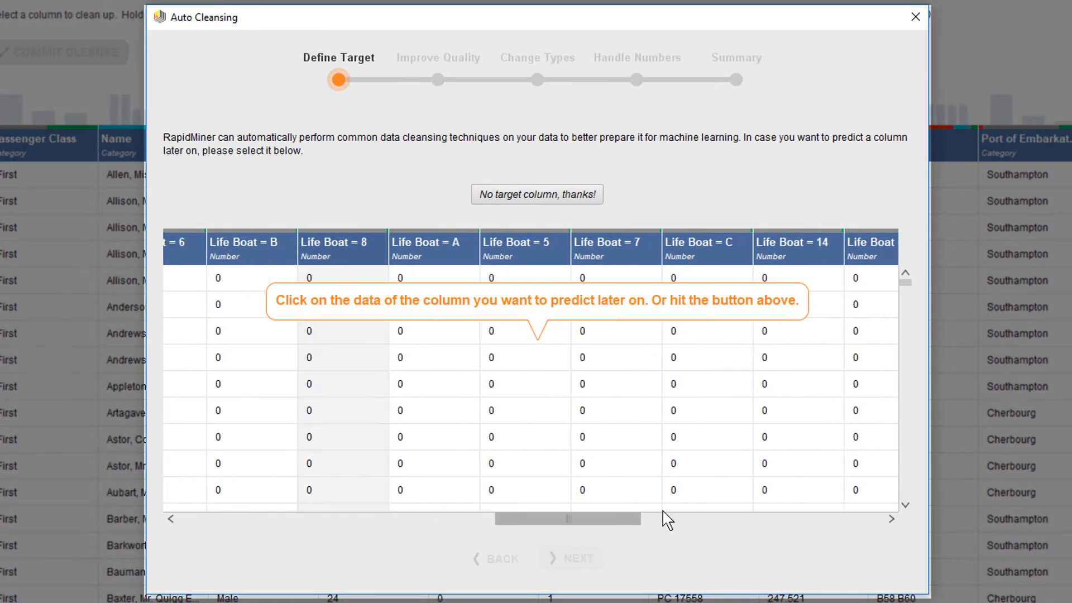
drag(665, 519, 887, 522)
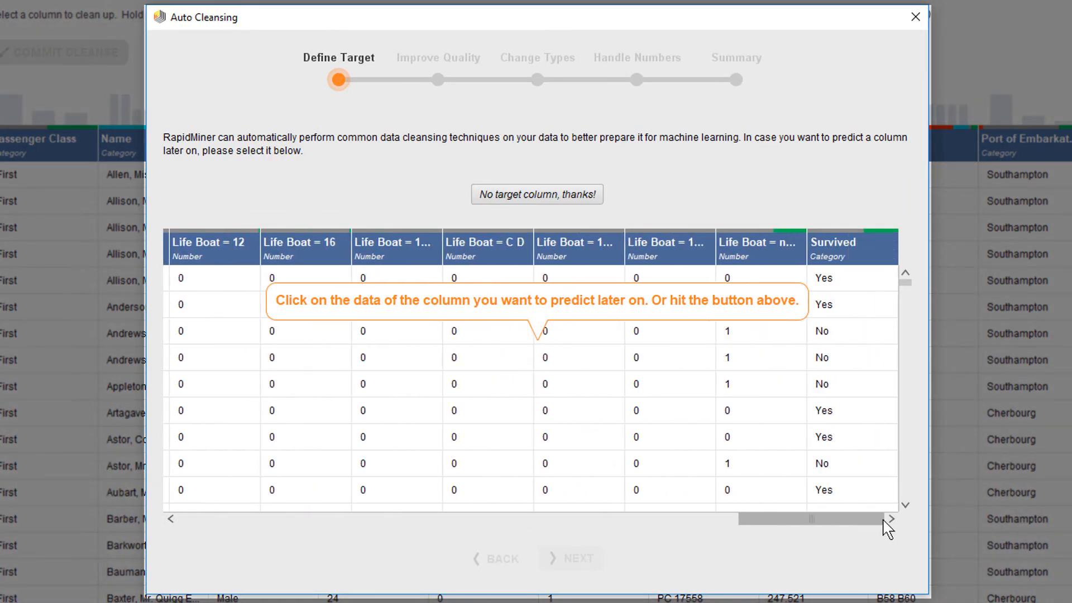
click(879, 367)
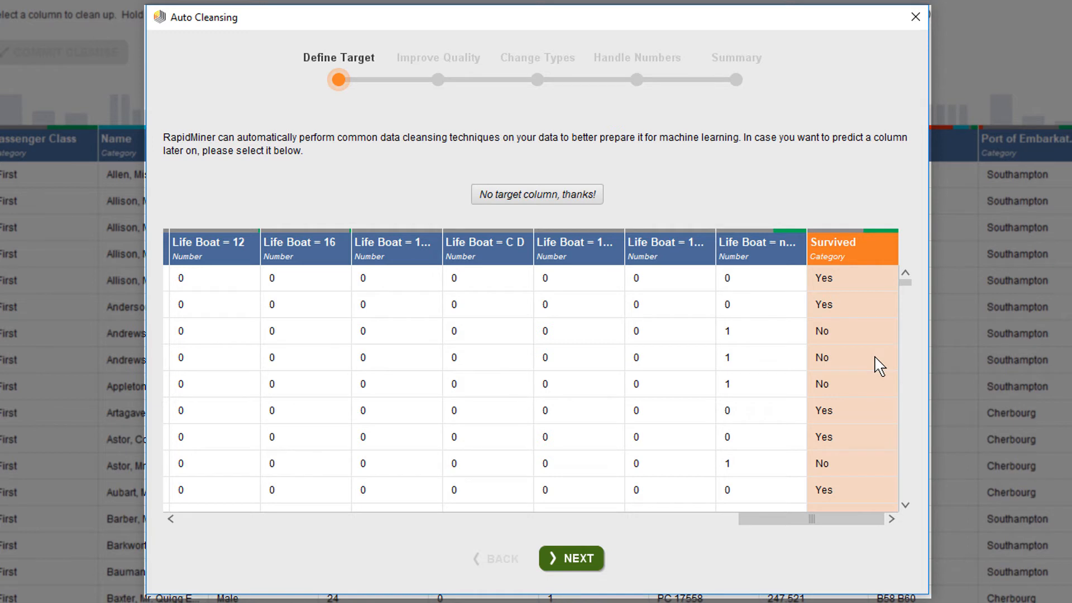
click(583, 560)
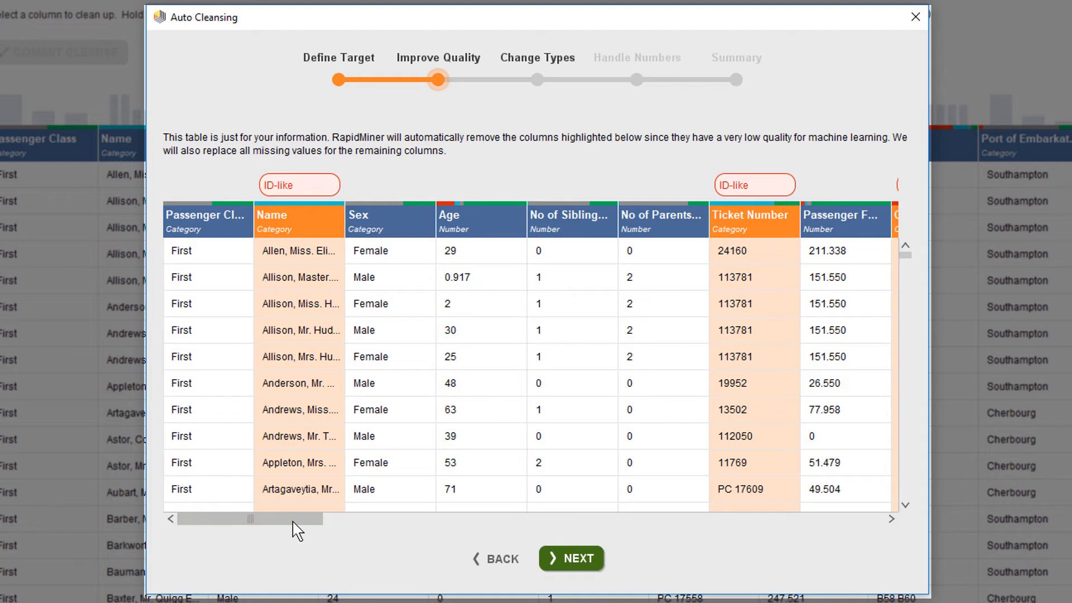
Review the low-quality columns marked for removal, widen the Life Boat = none column to show its full name, and accept the removals.
drag(293, 522, 881, 496)
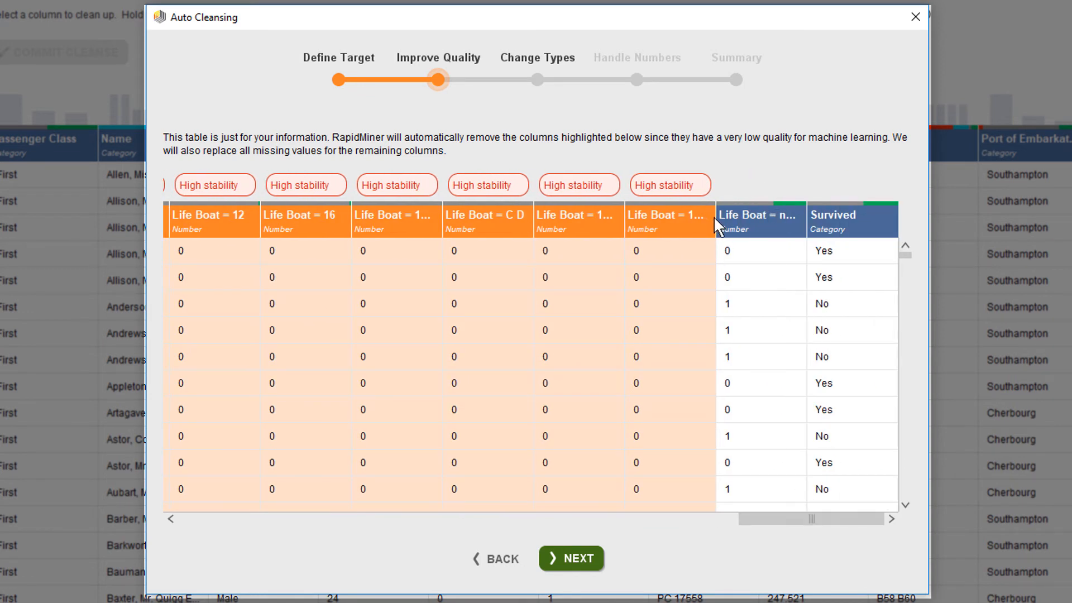
drag(714, 216, 675, 214)
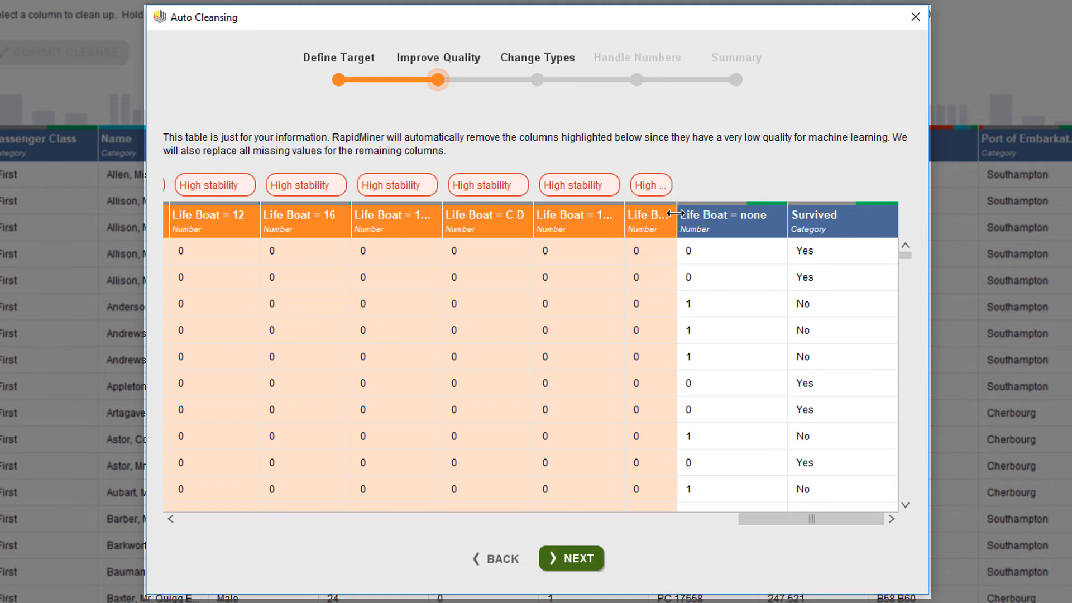
click(588, 552)
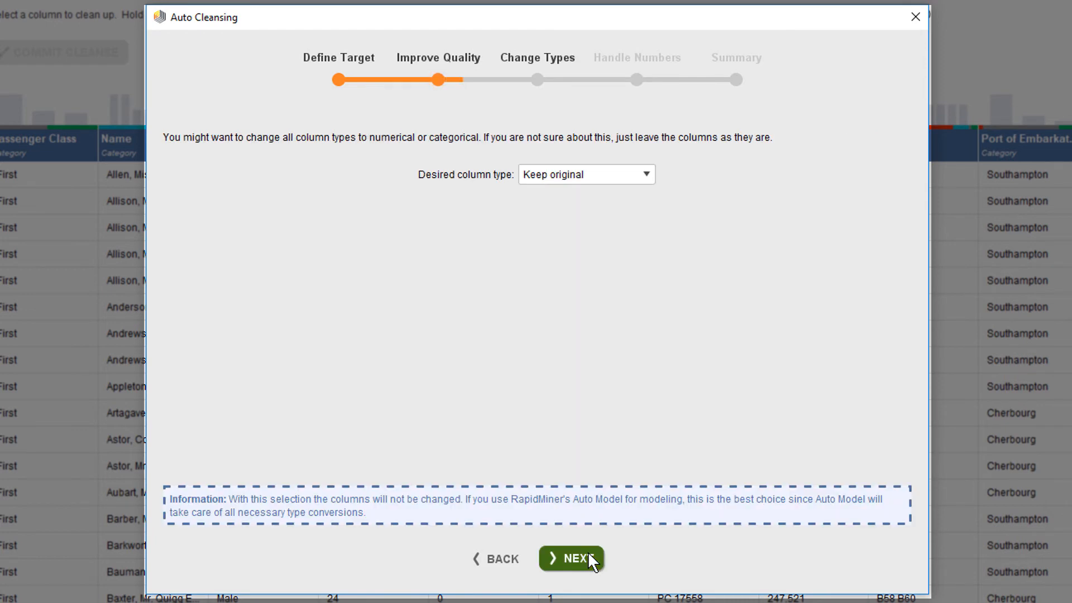
Check the column type choices and continue with Keep original.
click(588, 178)
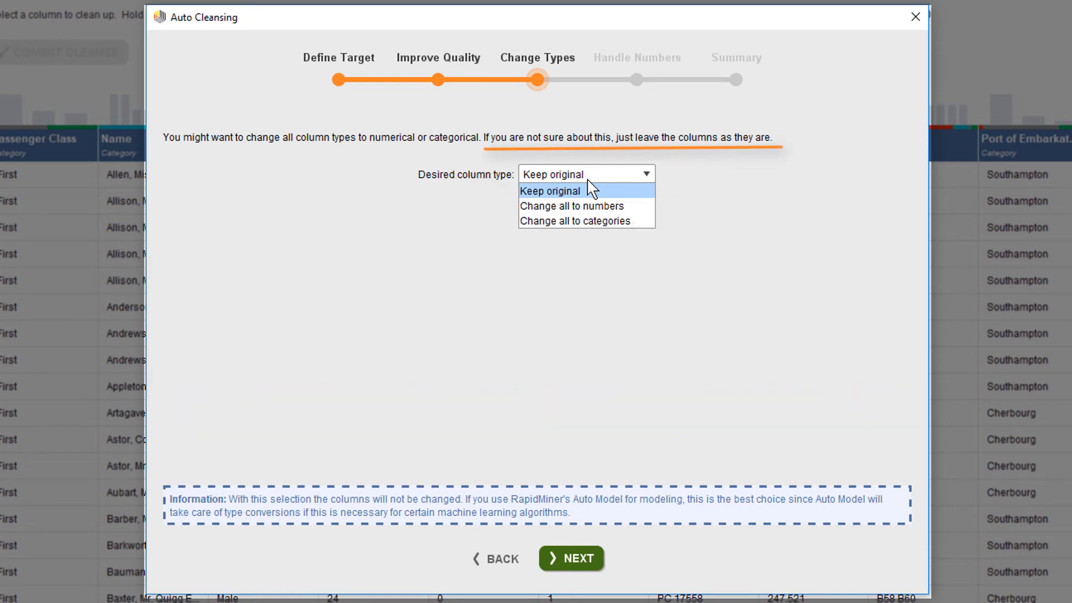
click(572, 557)
click(572, 557)
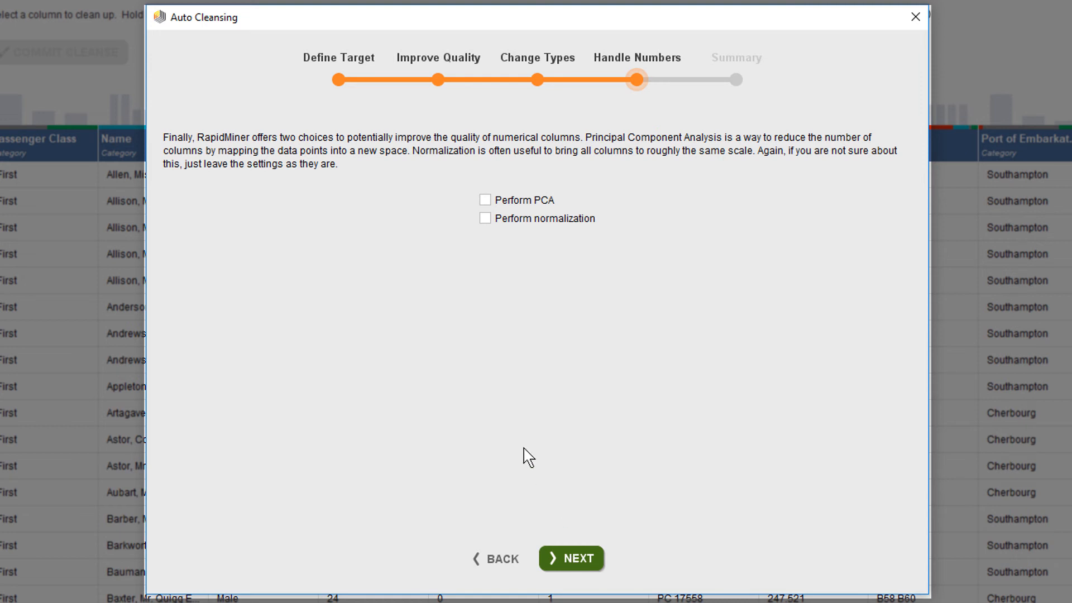
Enable PCA and normalization to read their explanations, and disable both again.
click(484, 218)
click(485, 202)
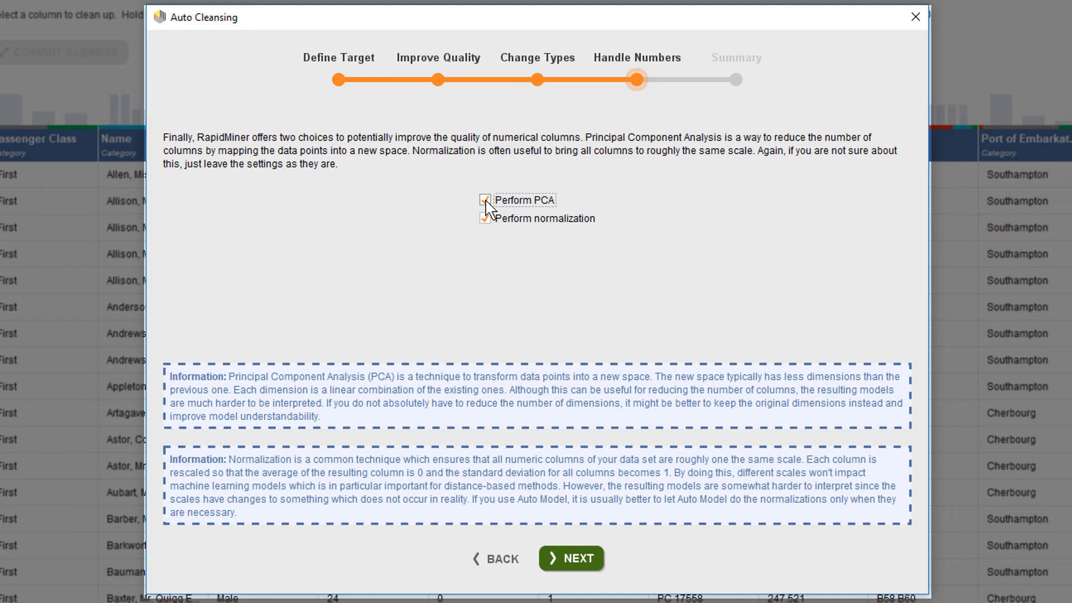
click(485, 200)
click(485, 219)
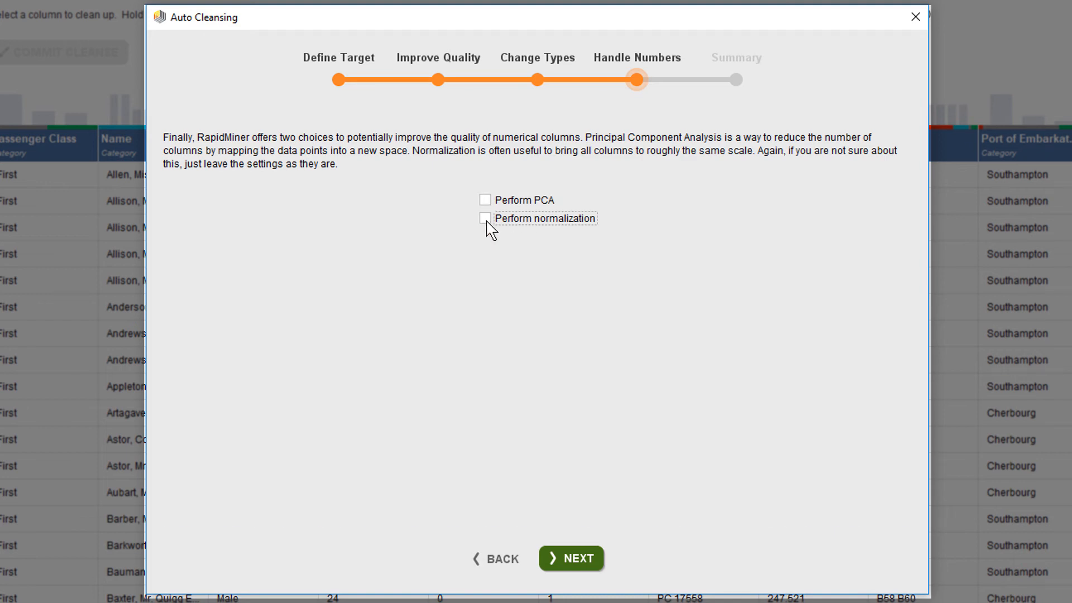
Apply Auto Cleansing without PCA or normalization and commit the cleansed Titanic data set.
click(576, 558)
click(577, 558)
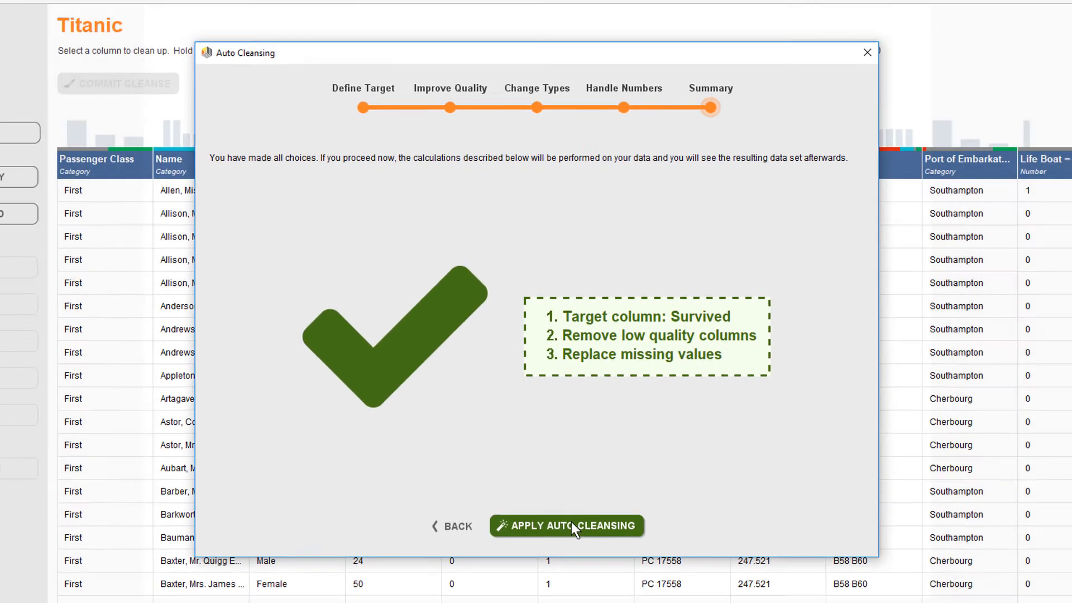
click(224, 136)
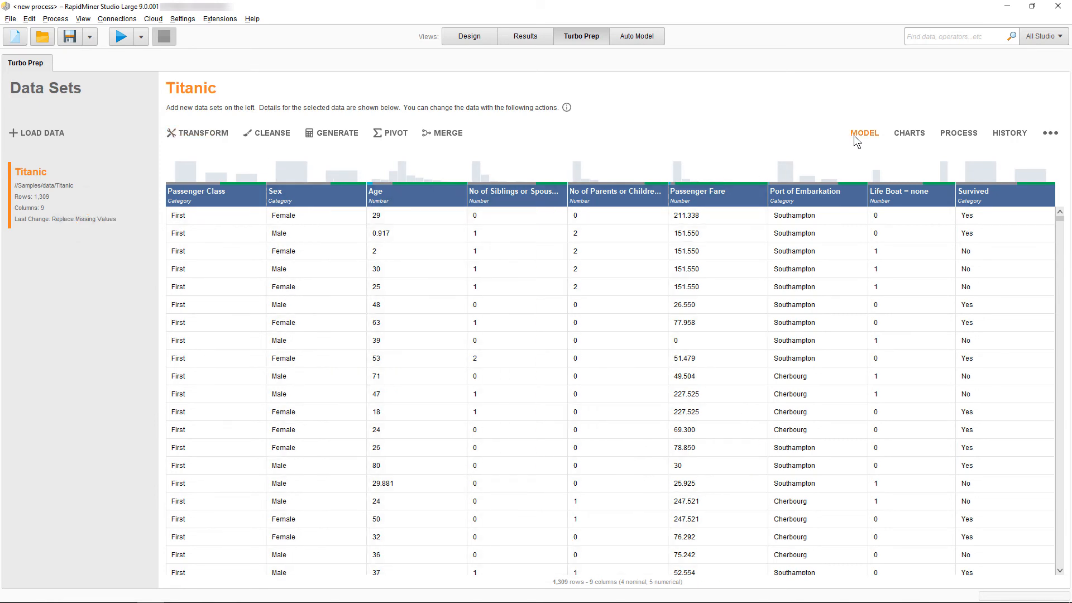
Send the cleansed data to Auto Model and set up a Predict task for the Survived column.
click(852, 135)
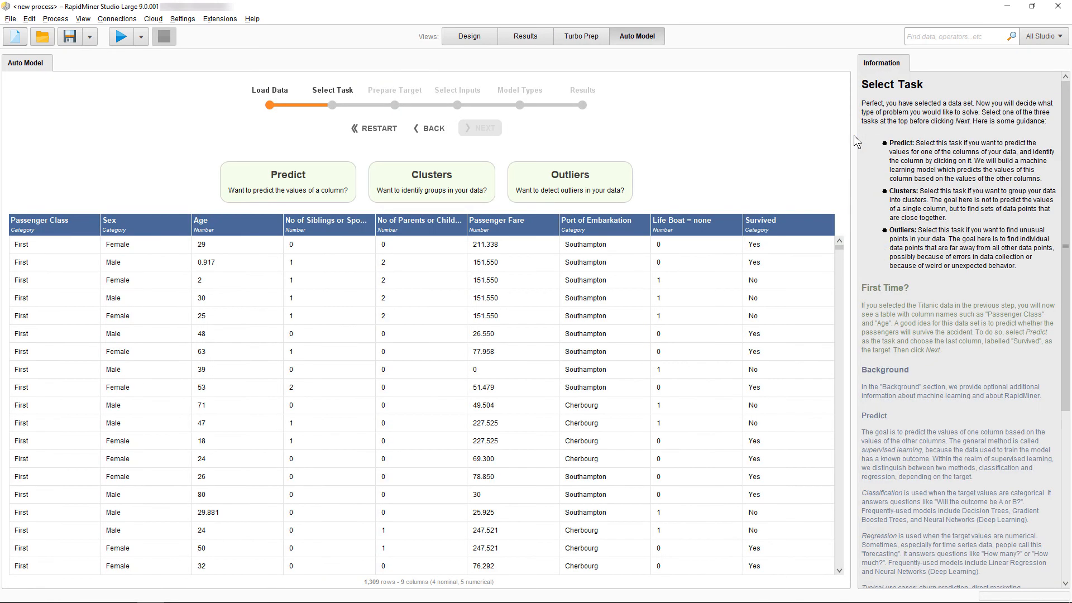
click(253, 193)
click(787, 391)
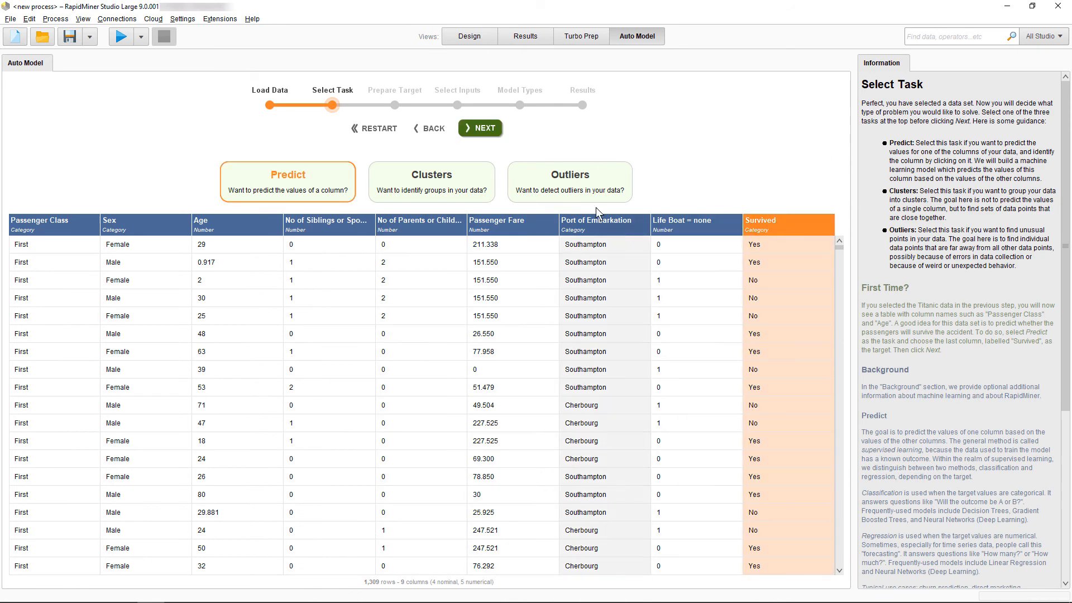
Accept the default target preparation, keep all inputs and model types selected, and run the models.
click(483, 133)
click(482, 133)
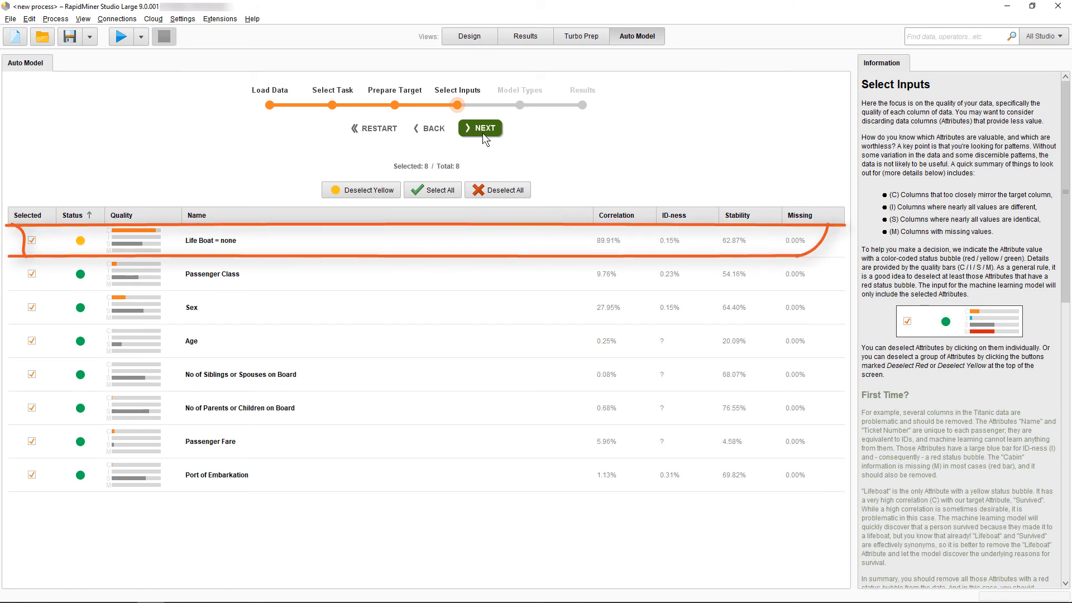
click(482, 132)
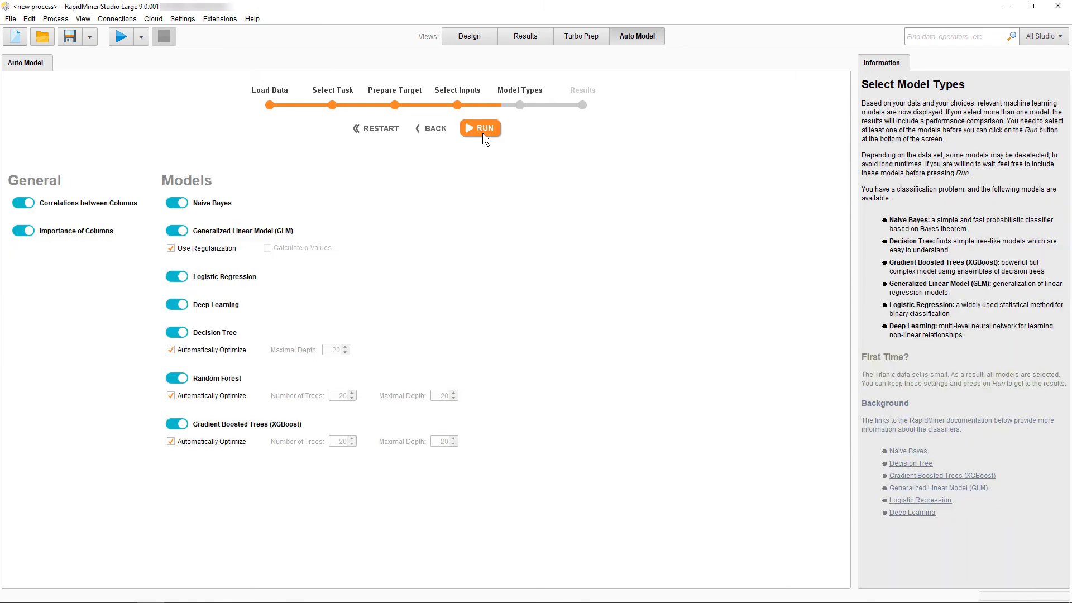
click(482, 133)
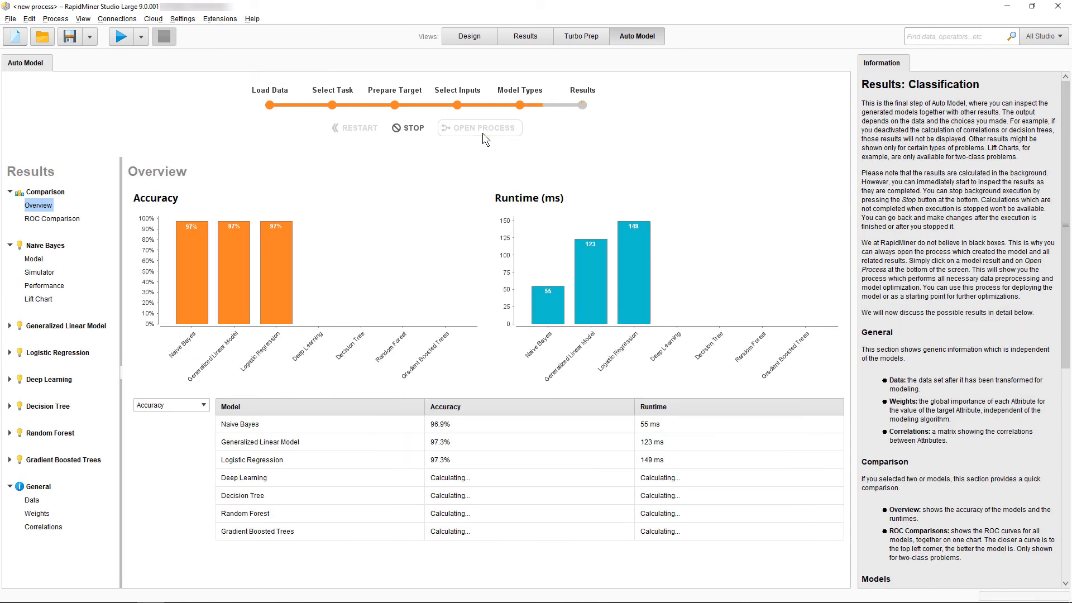